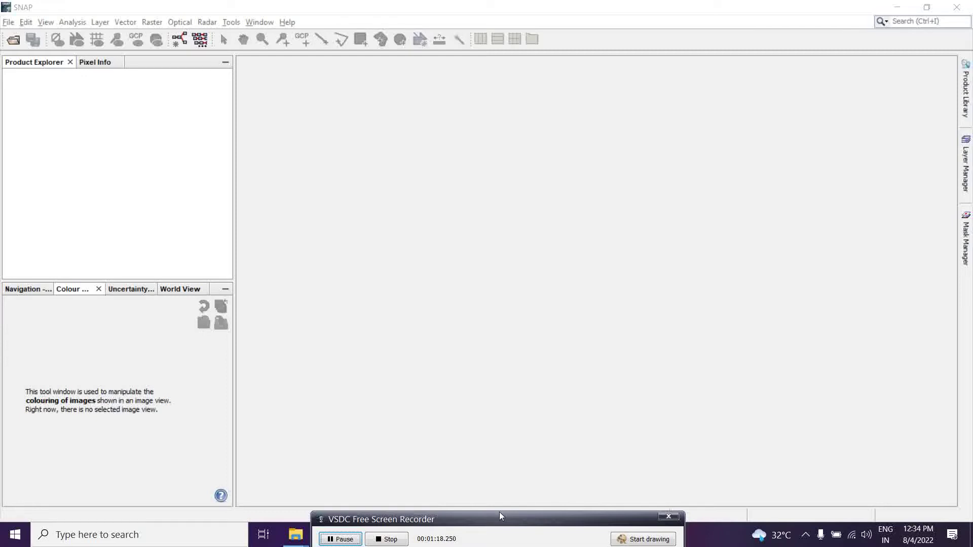
Open SNAP's Open Product dialog from the toolbar icon.
click(13, 41)
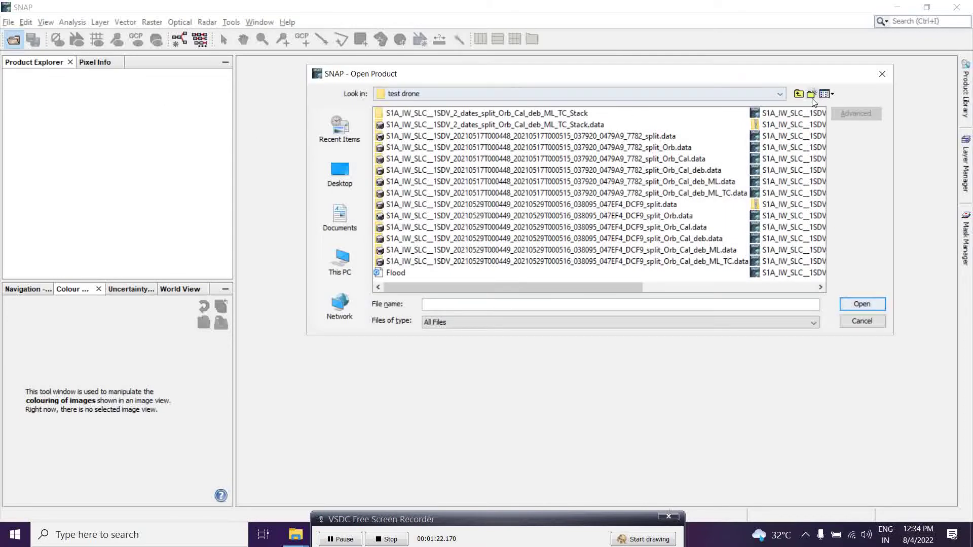
Navigate up to C:, into the test sarscape folder, and select the 2019 split_Orb data folder.
click(798, 93)
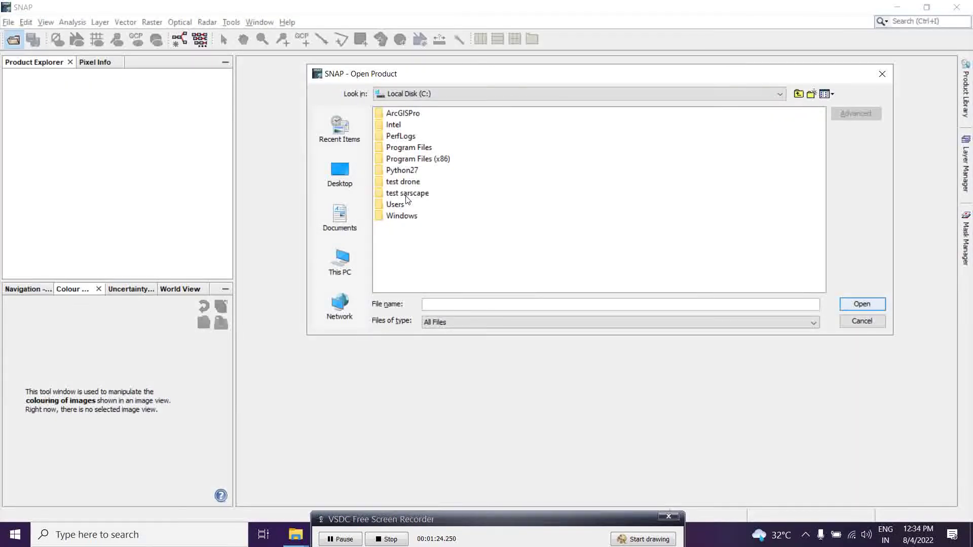
double_click(406, 194)
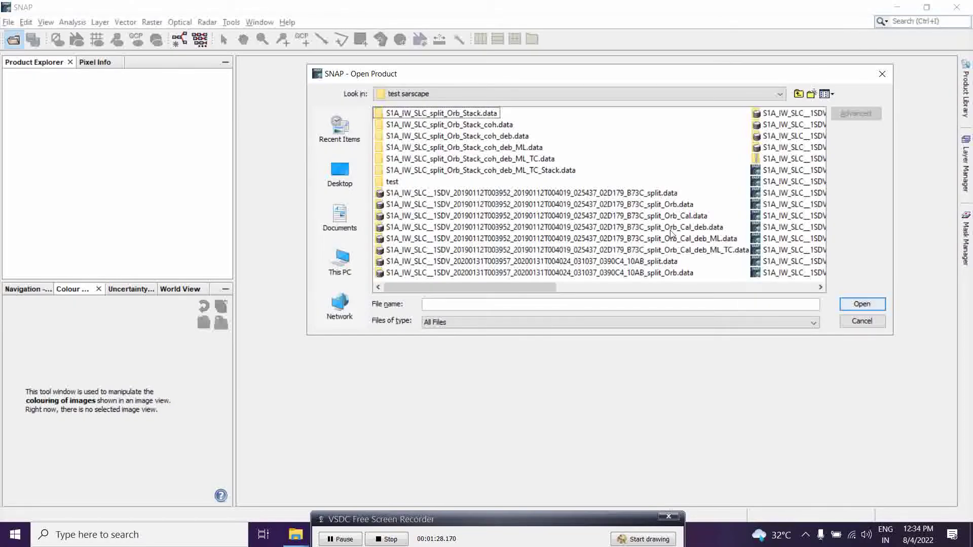
click(642, 205)
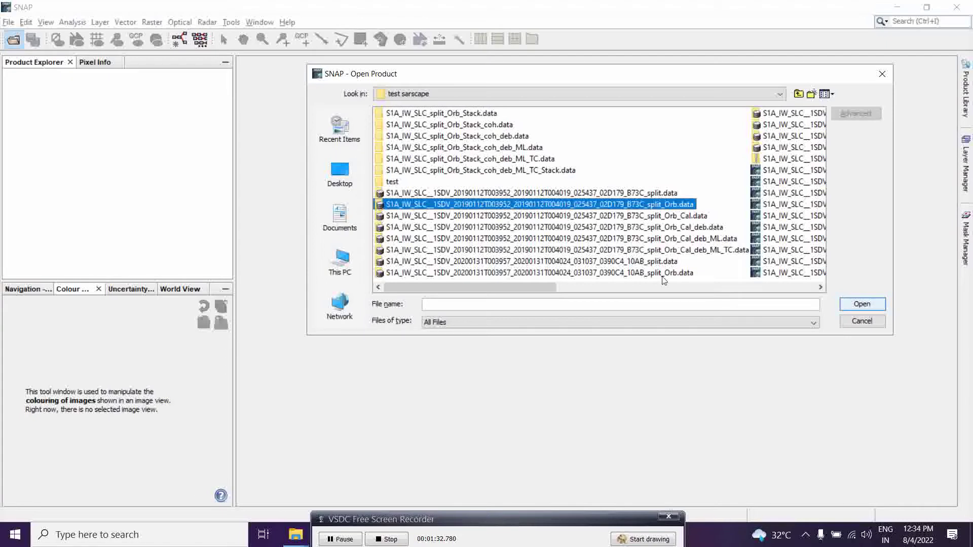
click(820, 287)
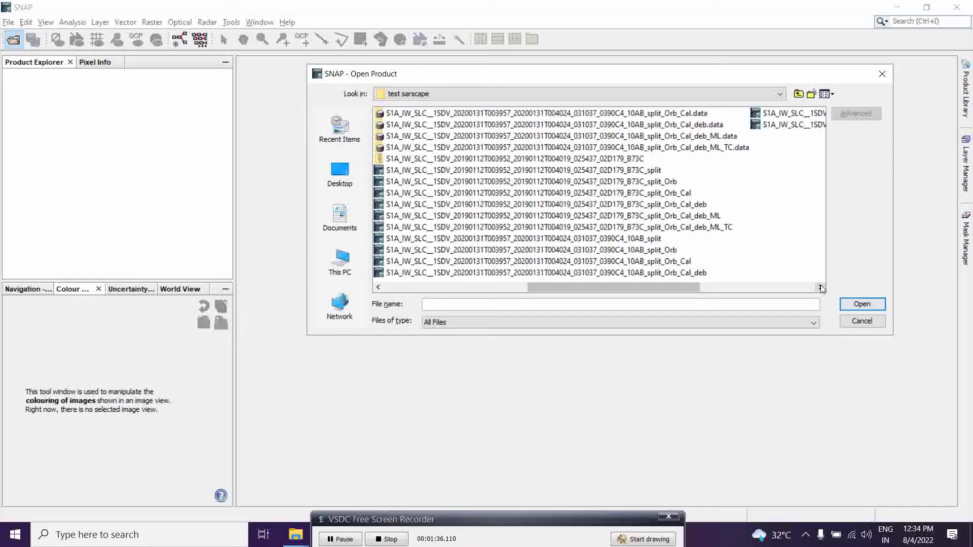
Pick the 20190112 ..._B73C_split_Orb file, not the split_Orb_Cal one, and open it as product [1].
click(660, 183)
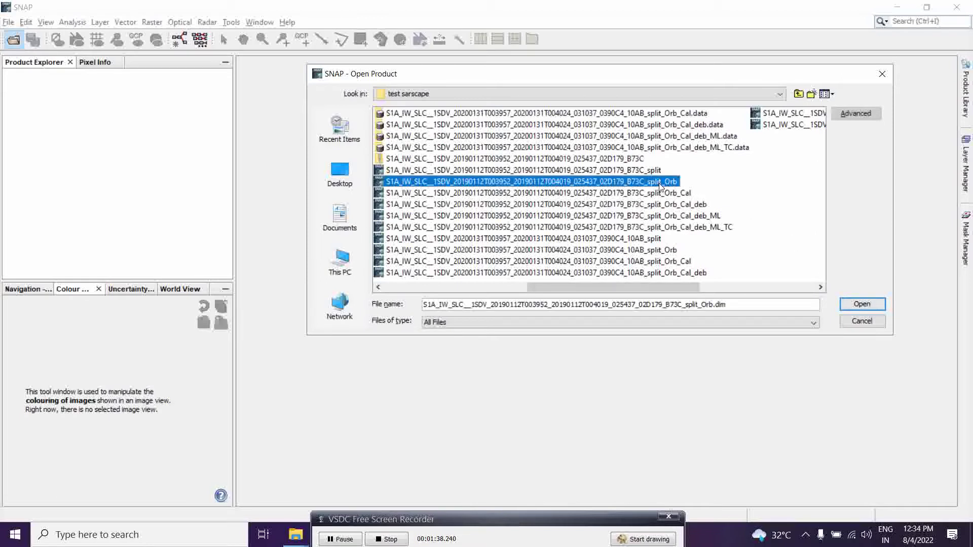
drag(613, 287, 440, 286)
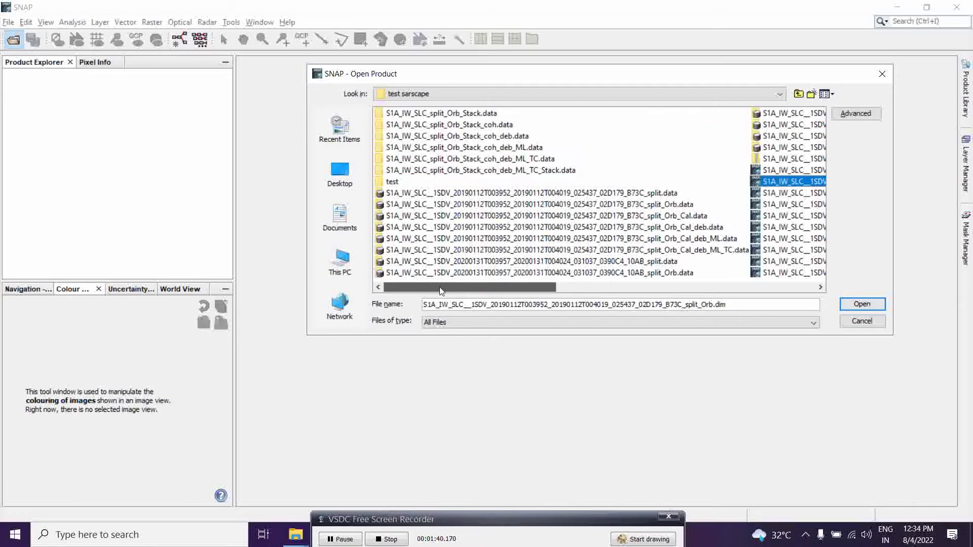
scroll(497, 209, right, 3)
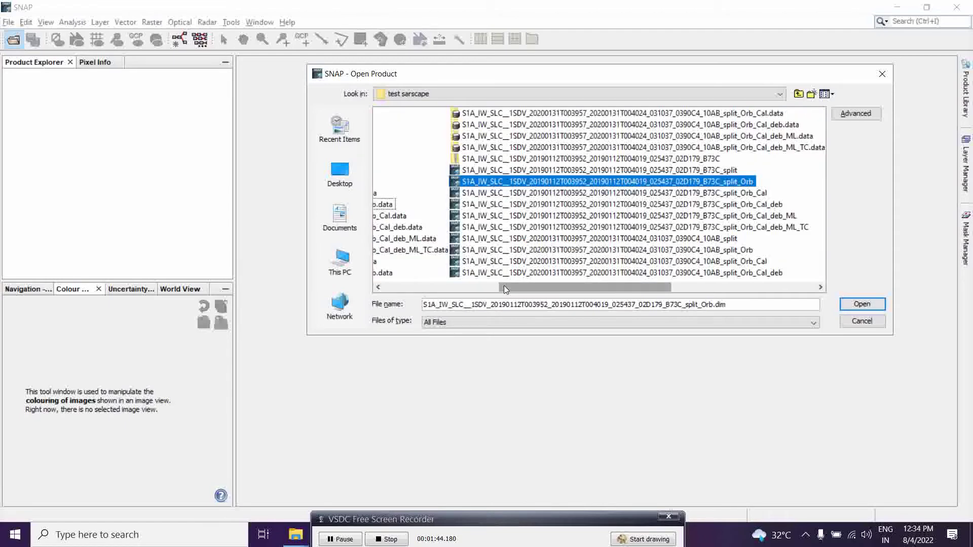
drag(504, 287, 415, 287)
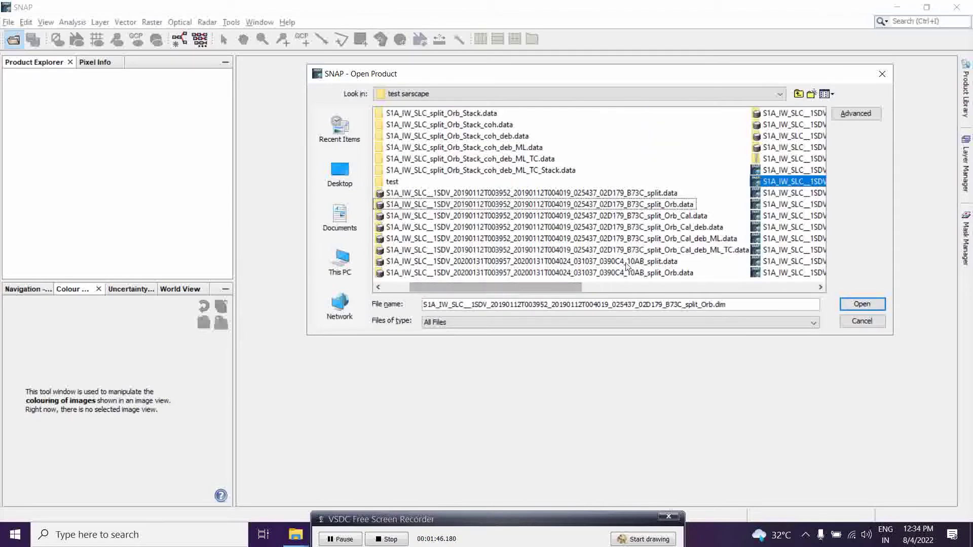
drag(563, 287, 735, 280)
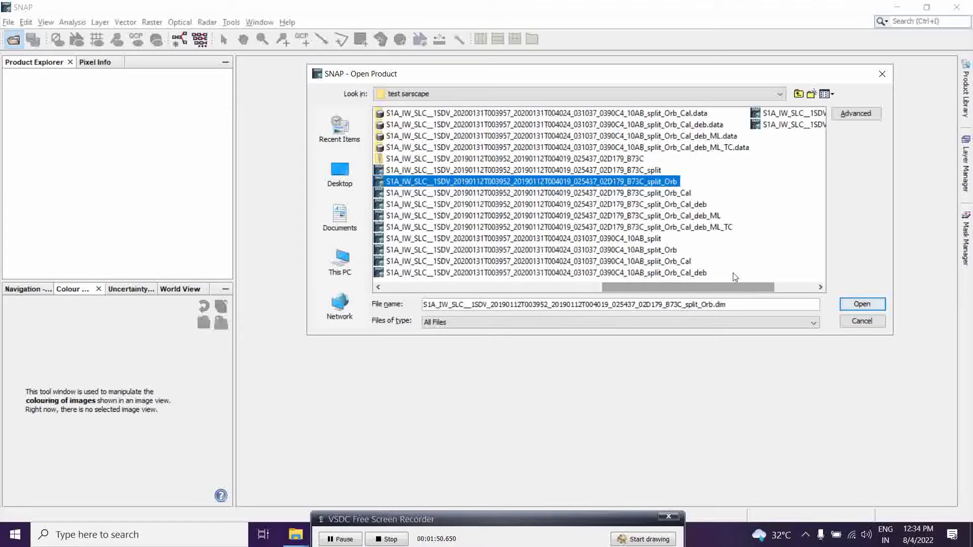
shift+click(639, 251)
click(648, 197)
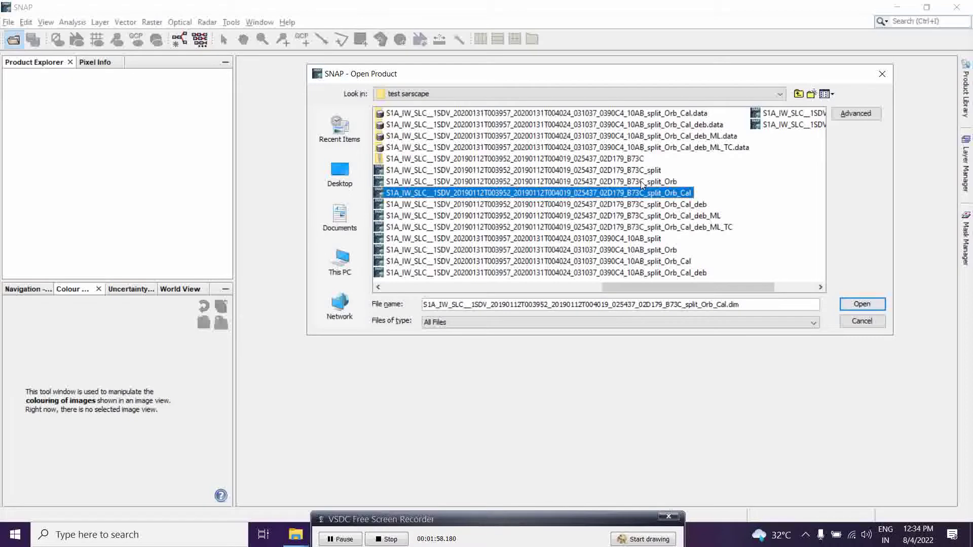
click(623, 181)
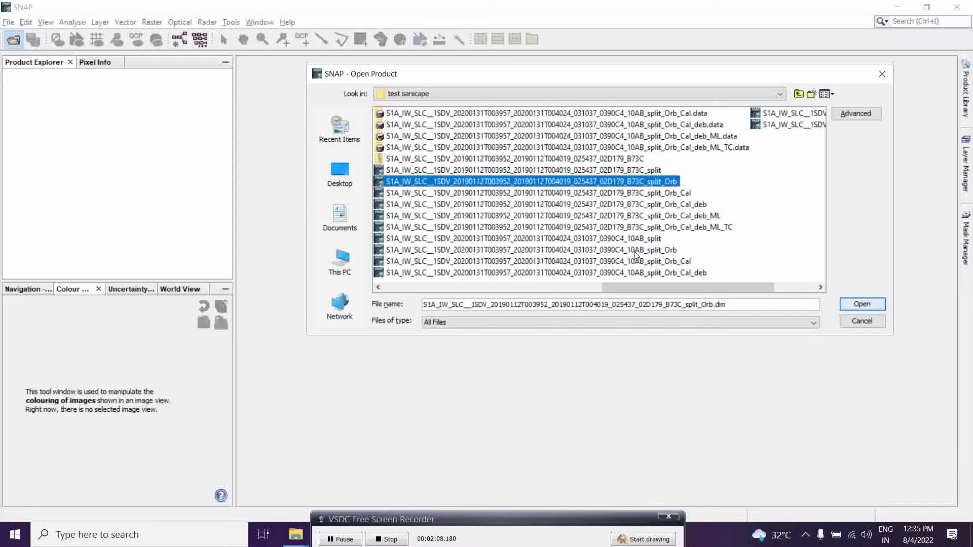
click(861, 304)
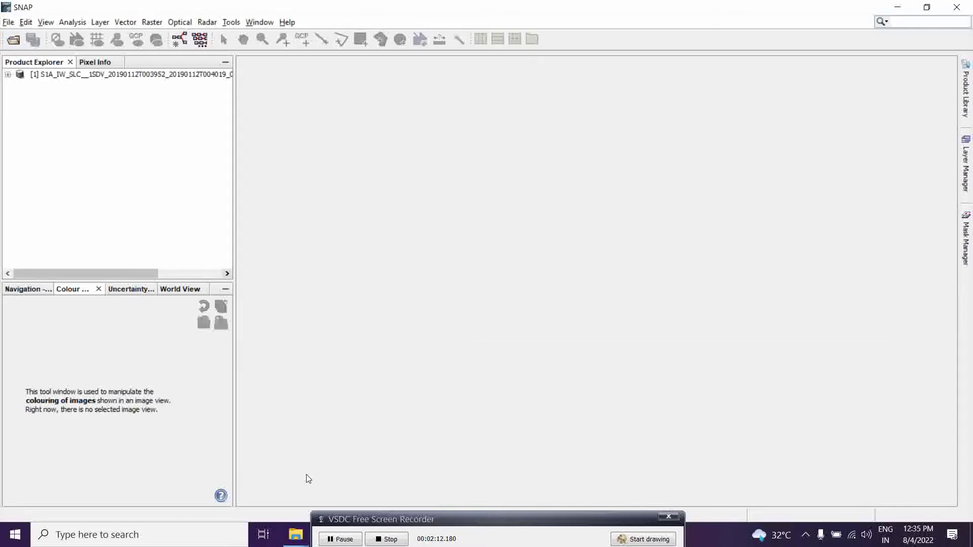
Widen Product Explorer and open the 20200131 ..._10AB_split_Orb file as product [2].
drag(233, 127, 401, 116)
click(13, 39)
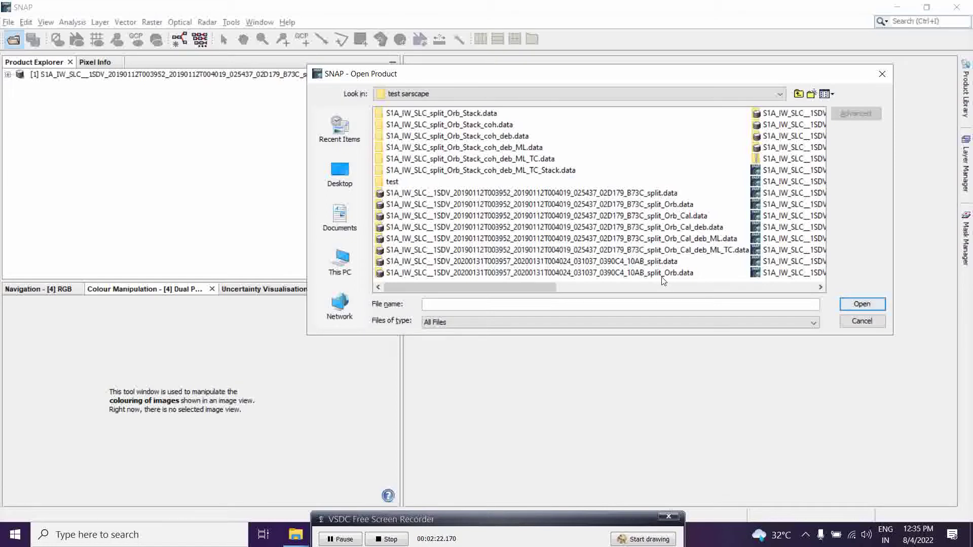
click(657, 275)
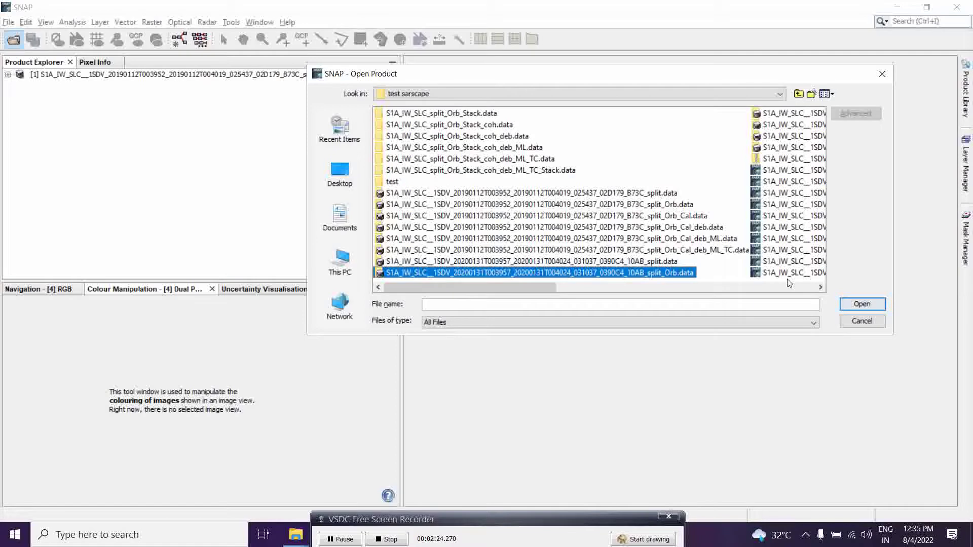
click(820, 287)
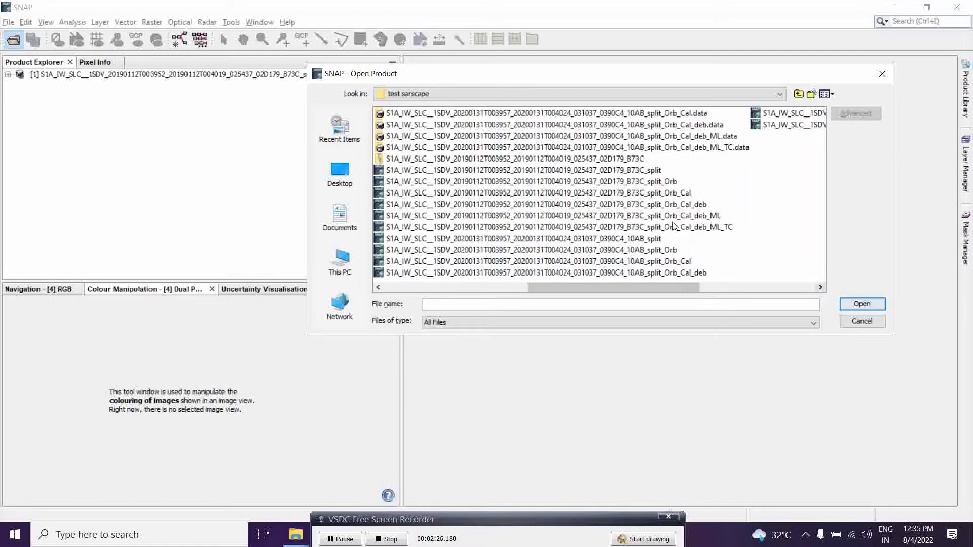
click(653, 250)
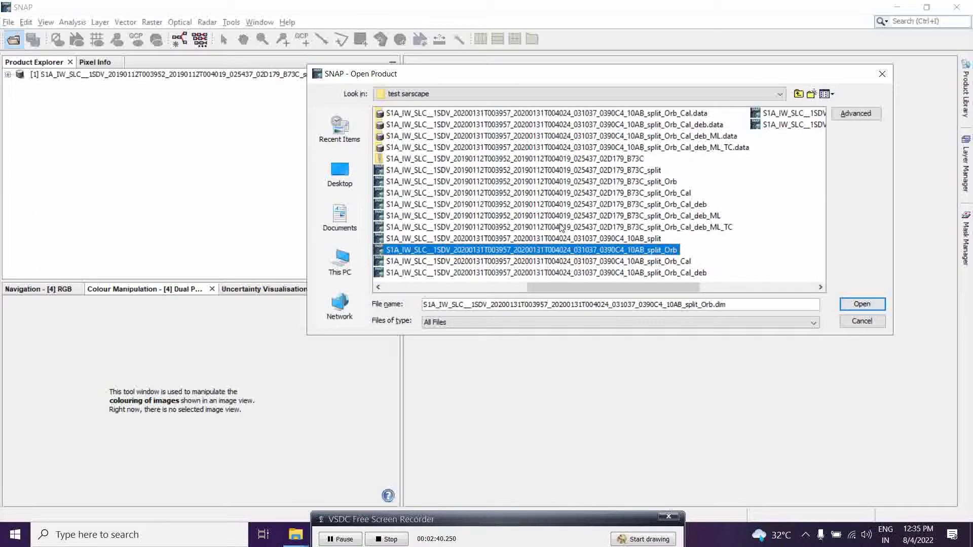
click(857, 307)
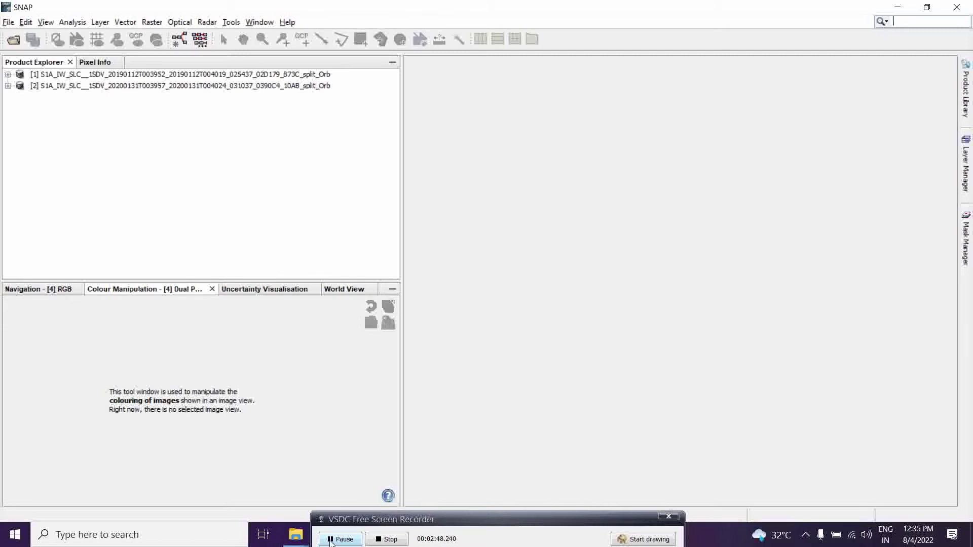
Expand both products, then launch Radar > Coregistration > S1 TOPS Coregistration > S-1 Back Geocoding.
click(340, 539)
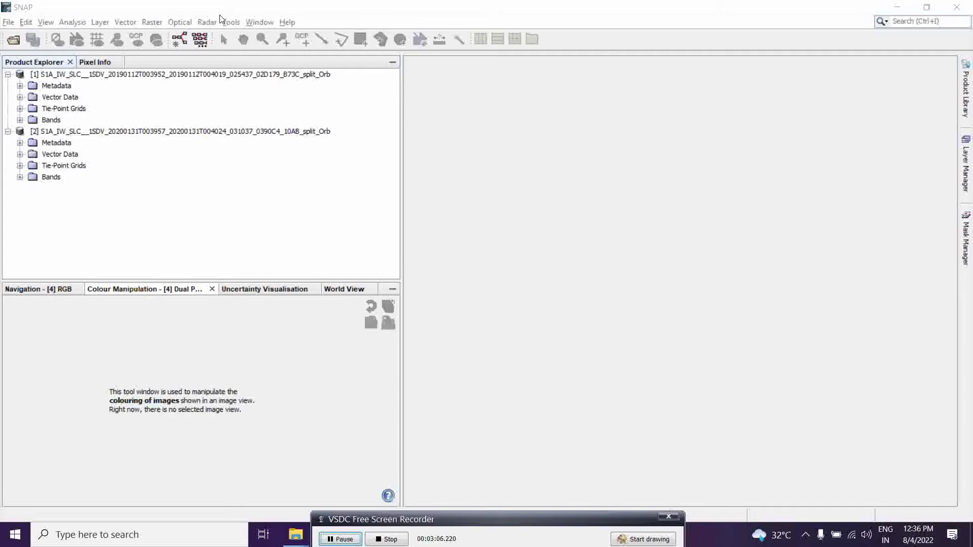
click(207, 23)
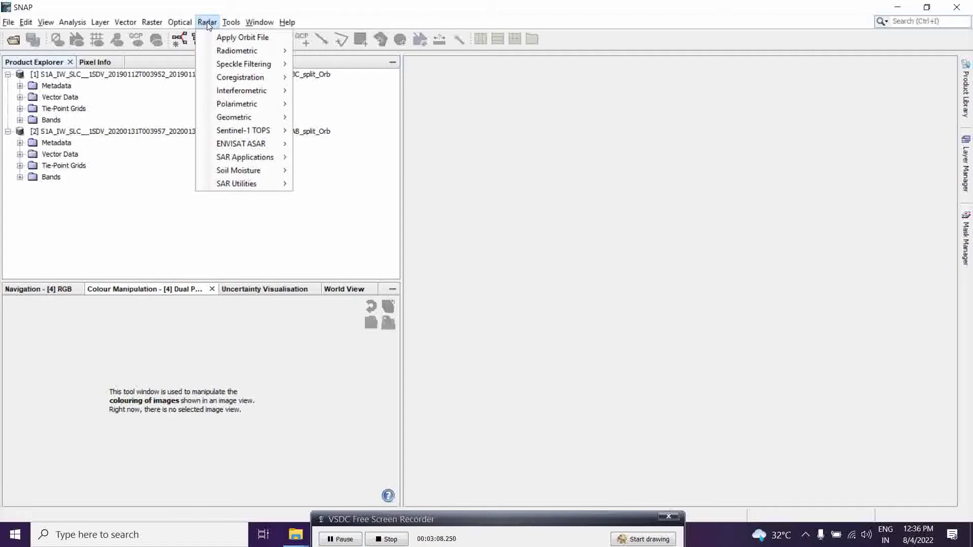
mouse_move(265, 80)
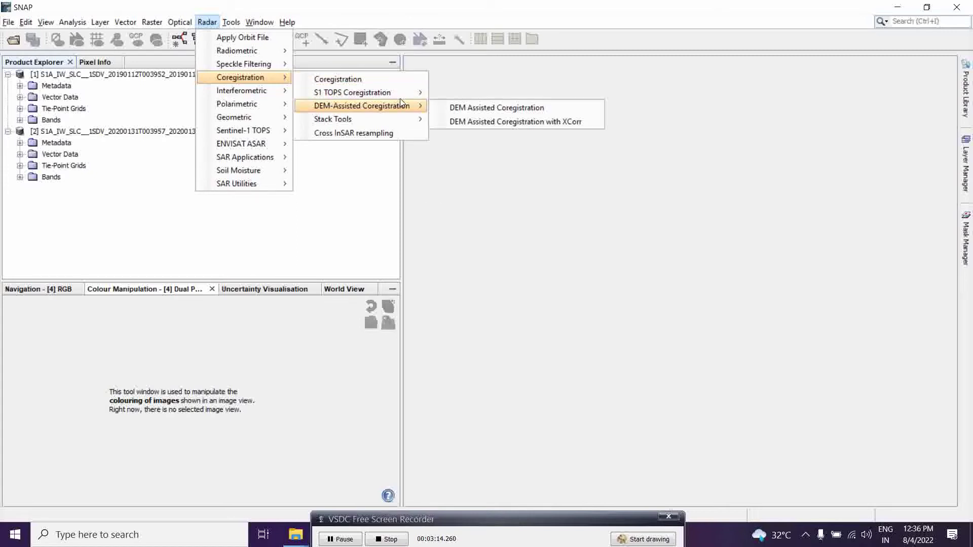
mouse_move(410, 95)
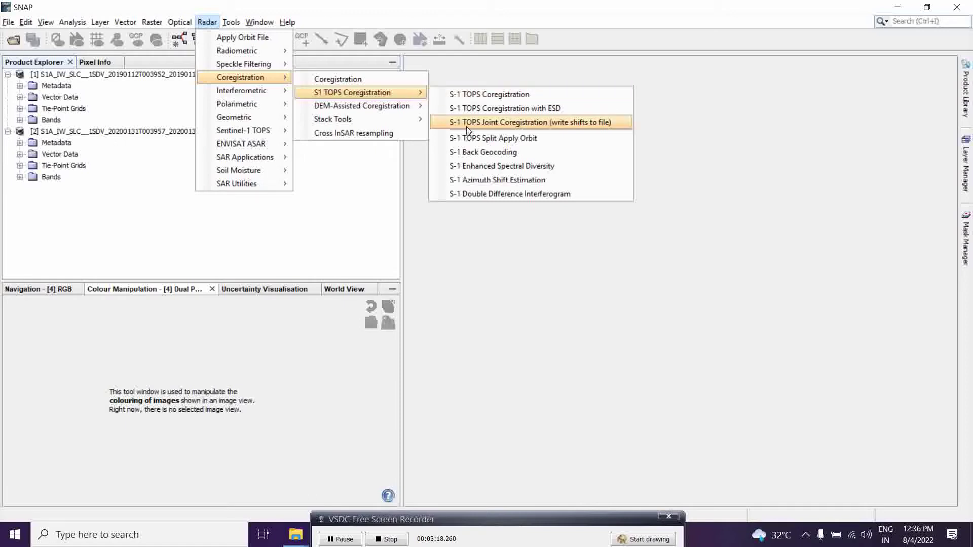
click(475, 153)
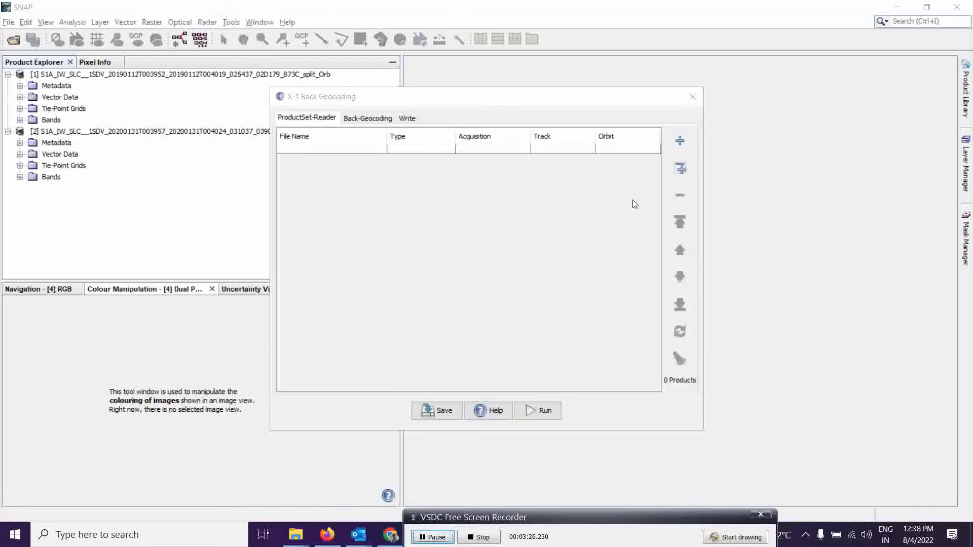
Add both opened products as inputs, review the DEM settings, then view the Write tab output settings.
click(682, 170)
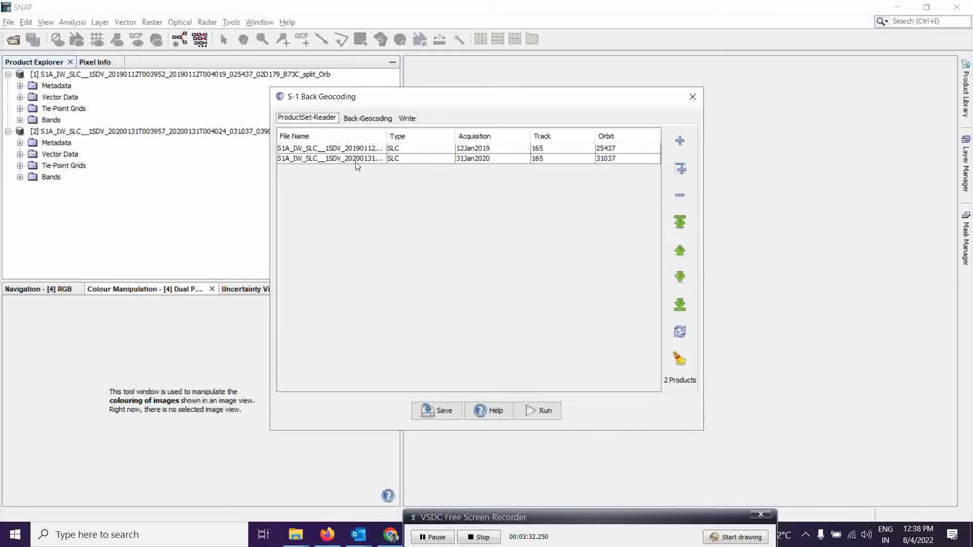
click(365, 118)
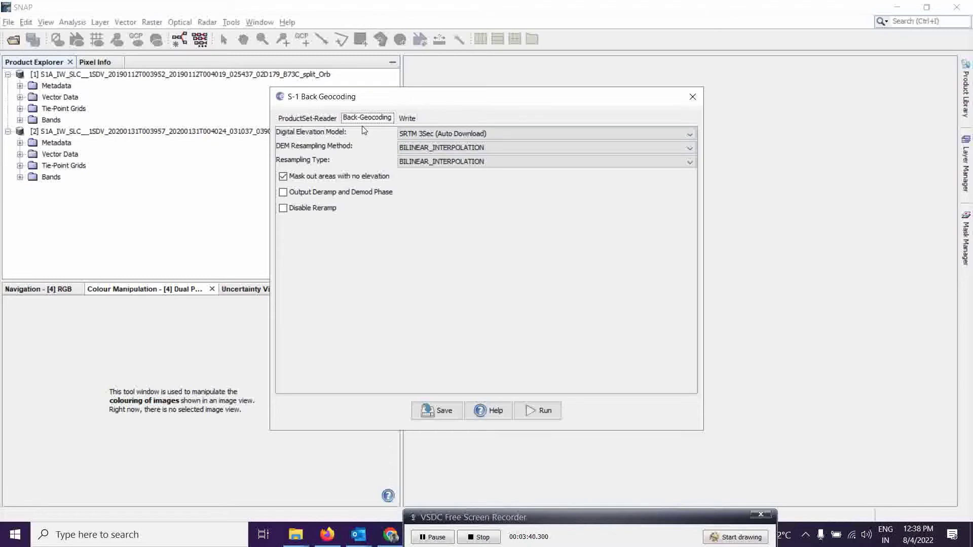
click(407, 118)
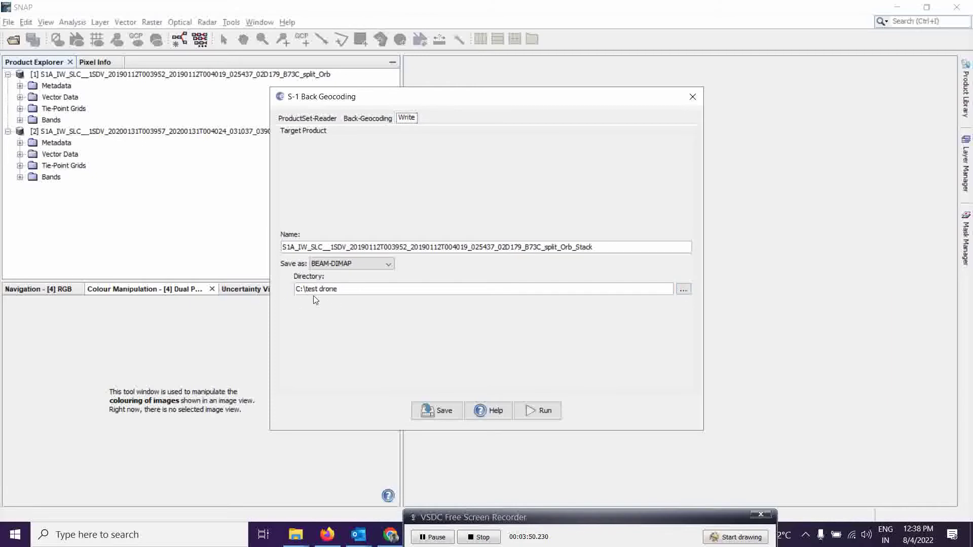
Set the output directory to C:\test sarscape\coherence.
click(684, 290)
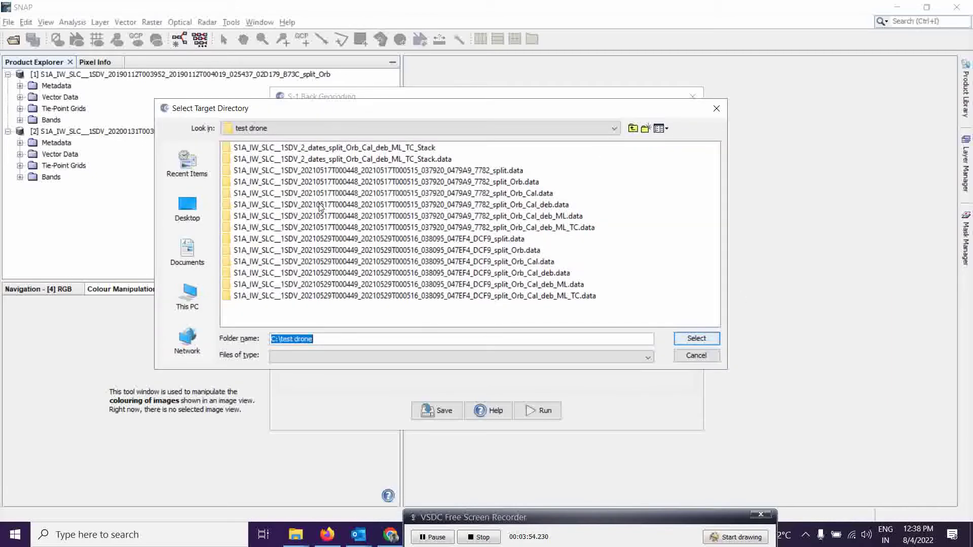
click(614, 128)
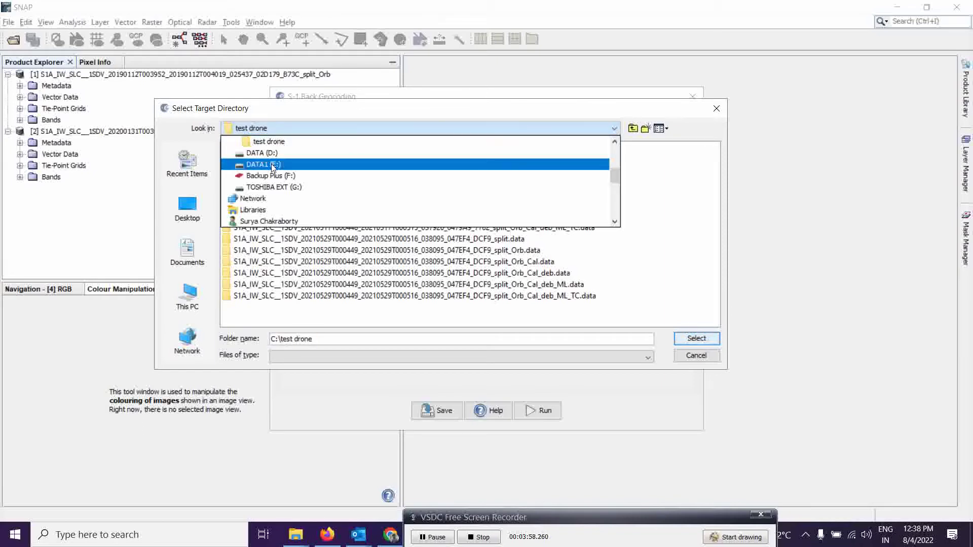
scroll(272, 164, up, 1)
scroll(273, 156, up, 1)
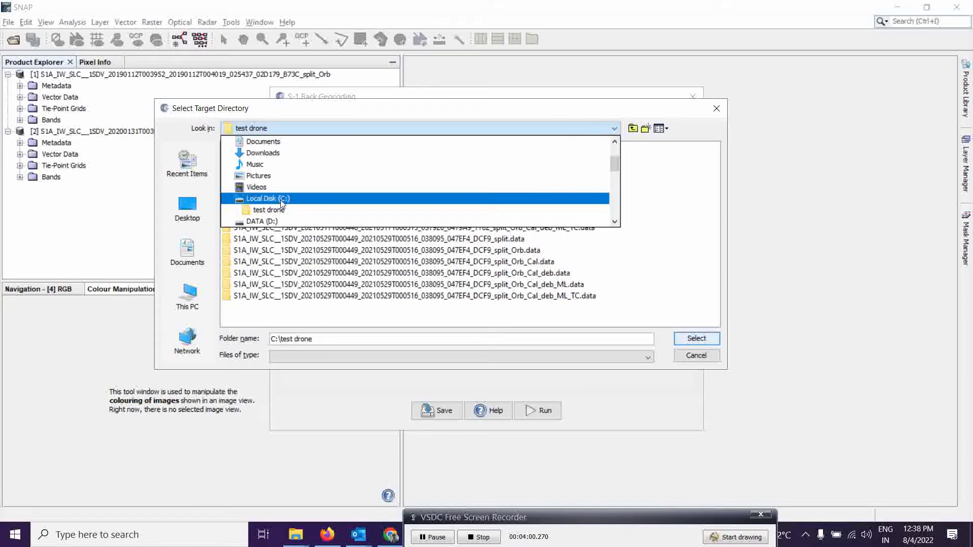
click(281, 198)
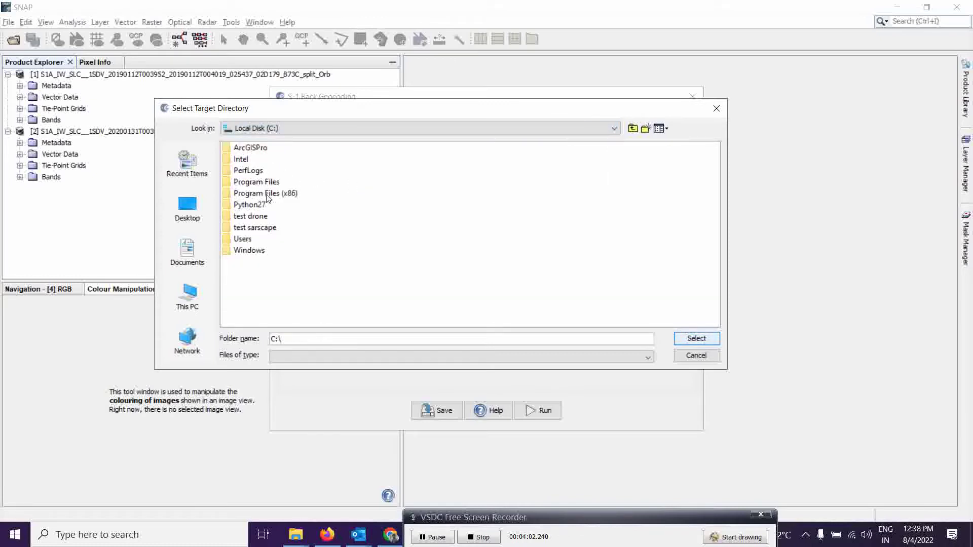
double_click(253, 229)
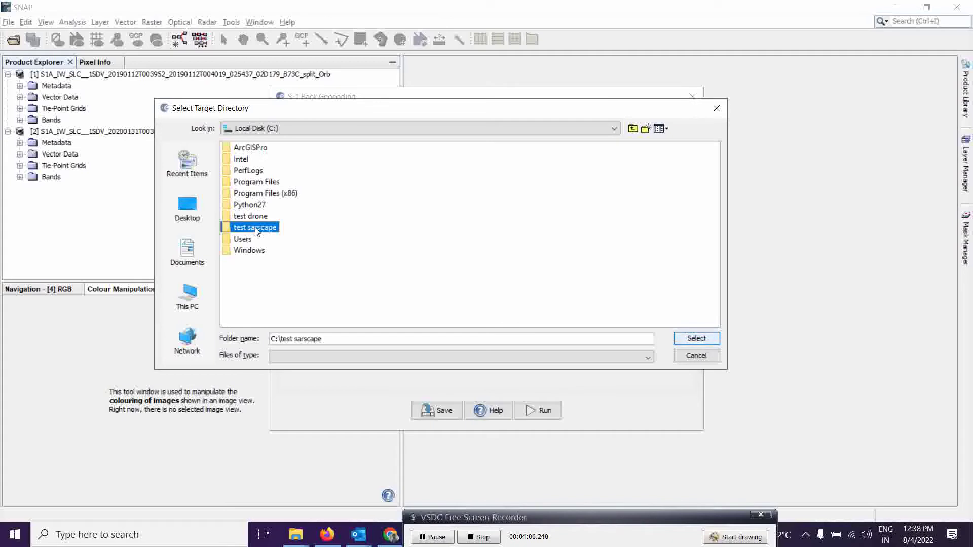
click(242, 149)
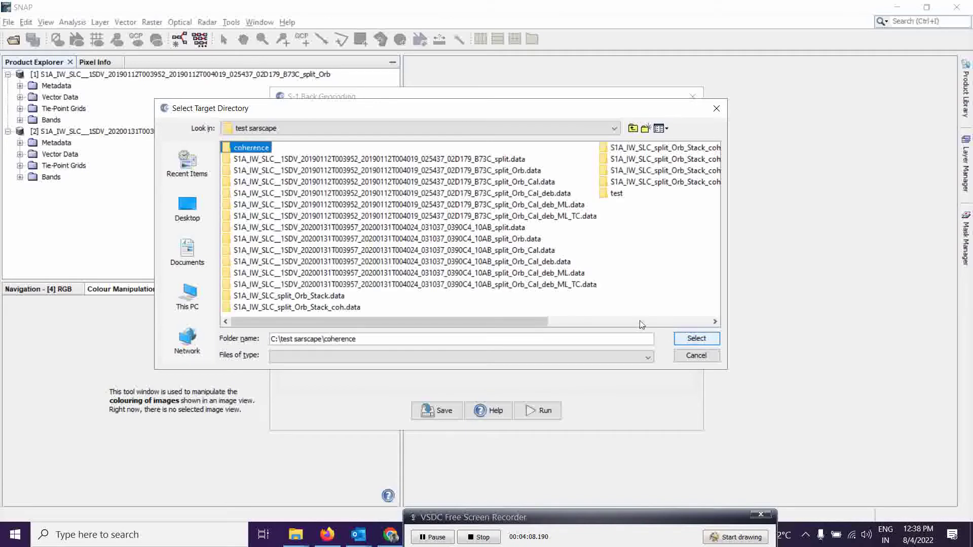
click(692, 341)
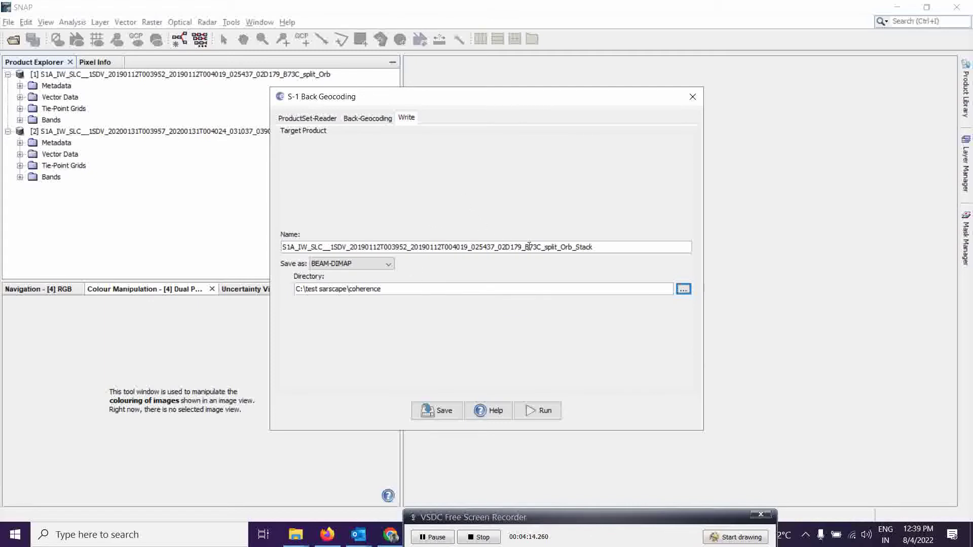
Shorten the name to S1A_IW_SLC__1SDV_split_Orb_Stack, run back geocoding, and close the dialog.
drag(543, 247, 462, 242)
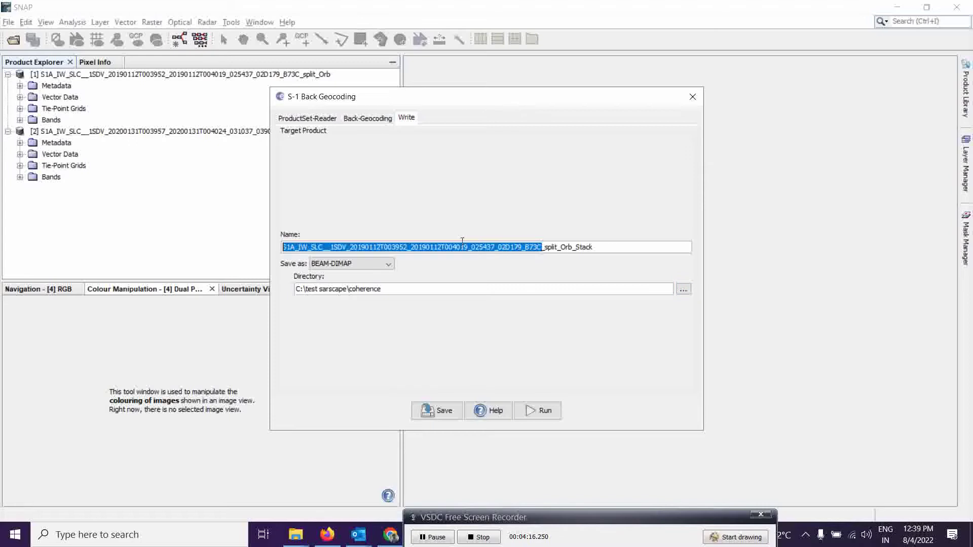
drag(388, 240, 349, 250)
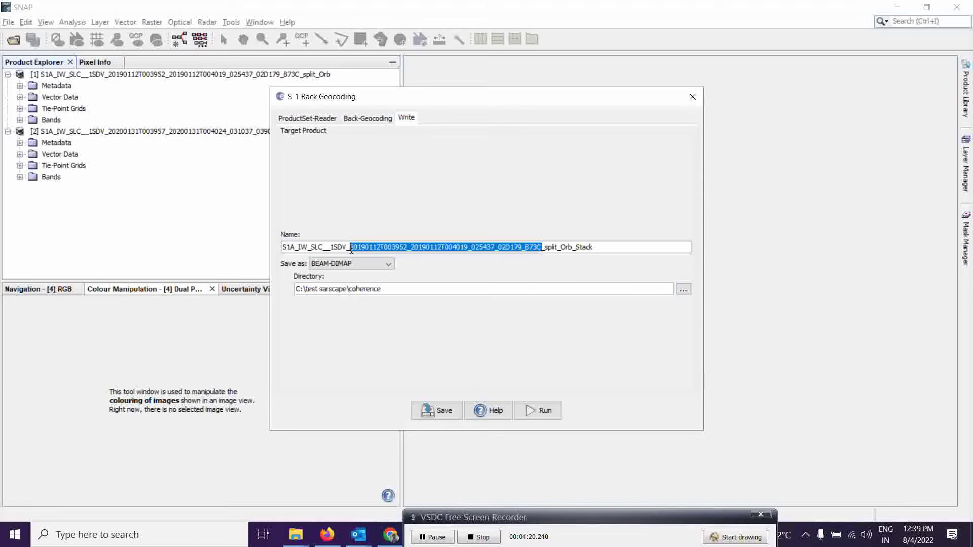
key(BackSpace)
key(BackSpace)
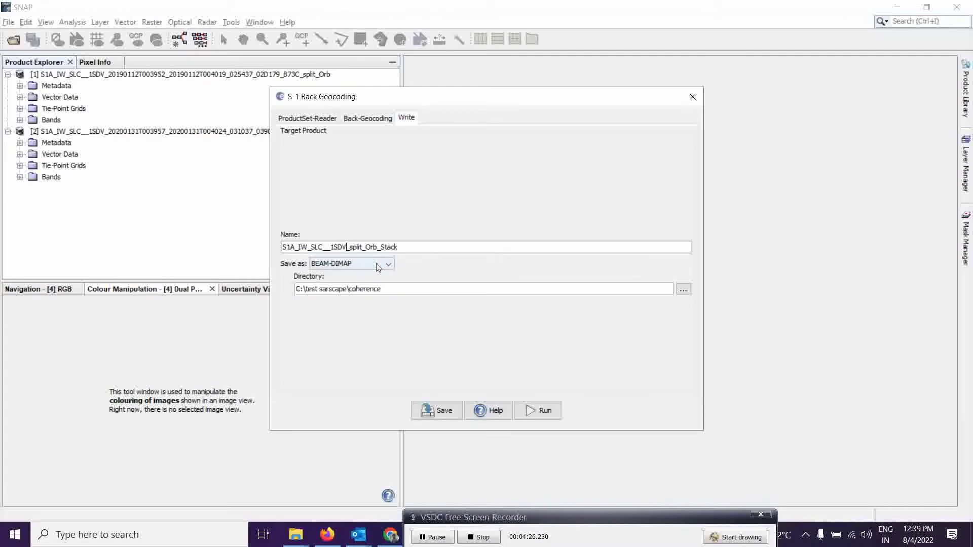
click(534, 410)
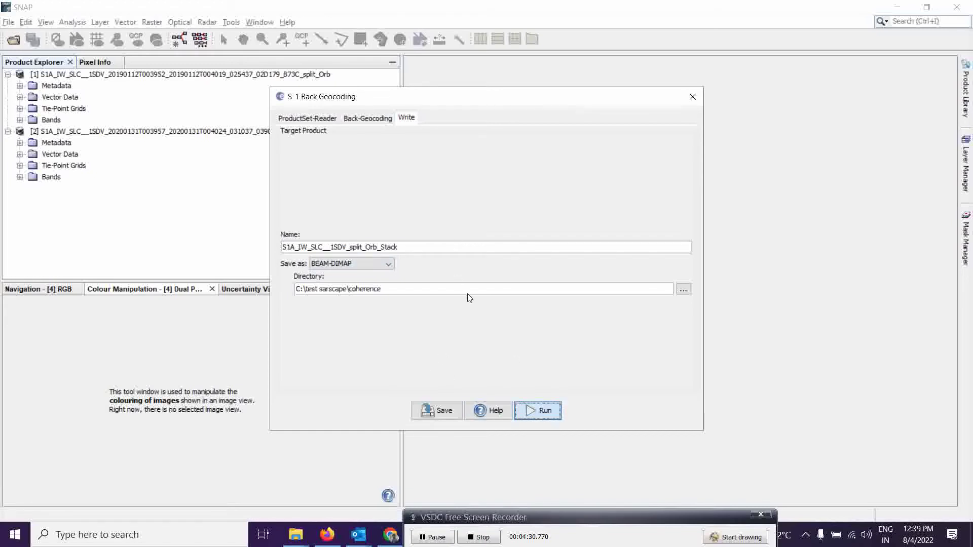
click(433, 537)
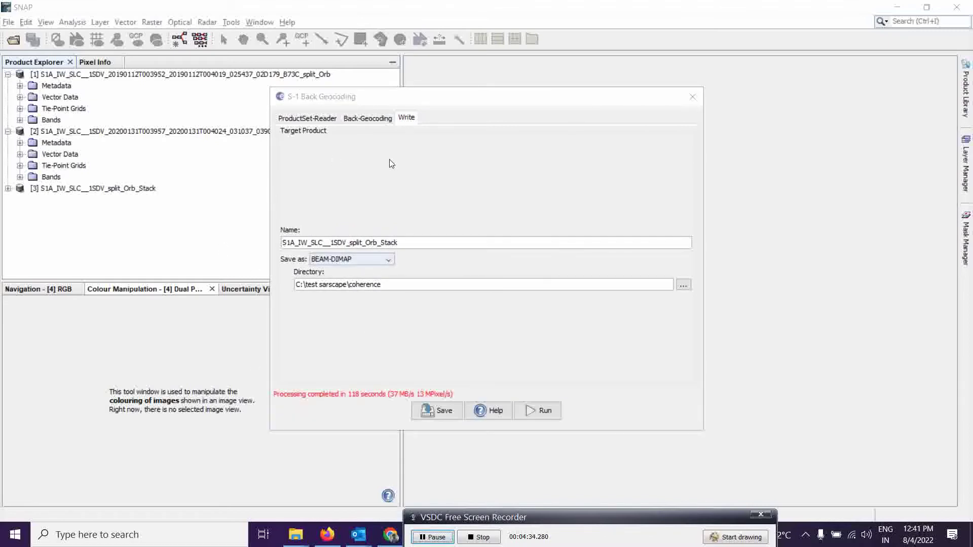
click(692, 97)
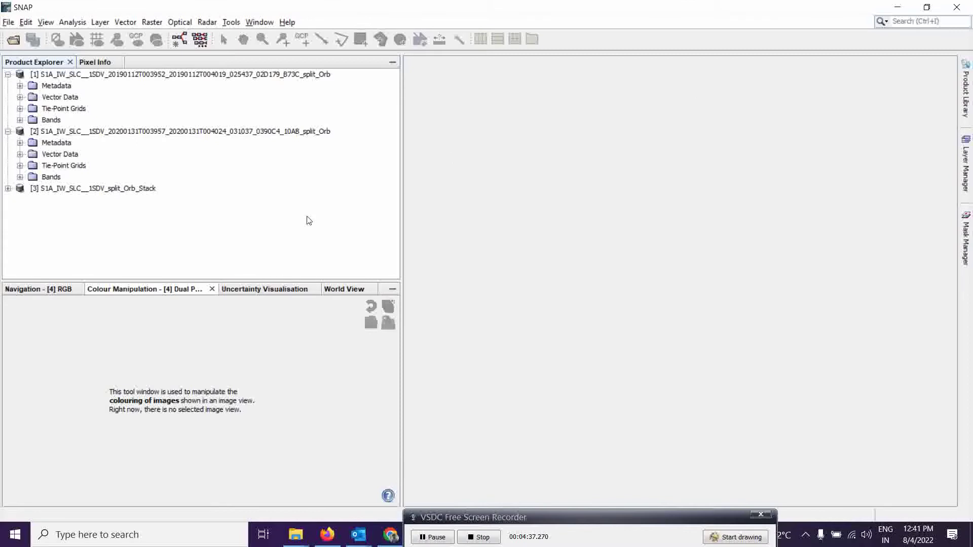
Select and expand the split_Orb_Stack product [3], then show the Radar > Interferometric > Products submenu.
click(90, 189)
click(8, 189)
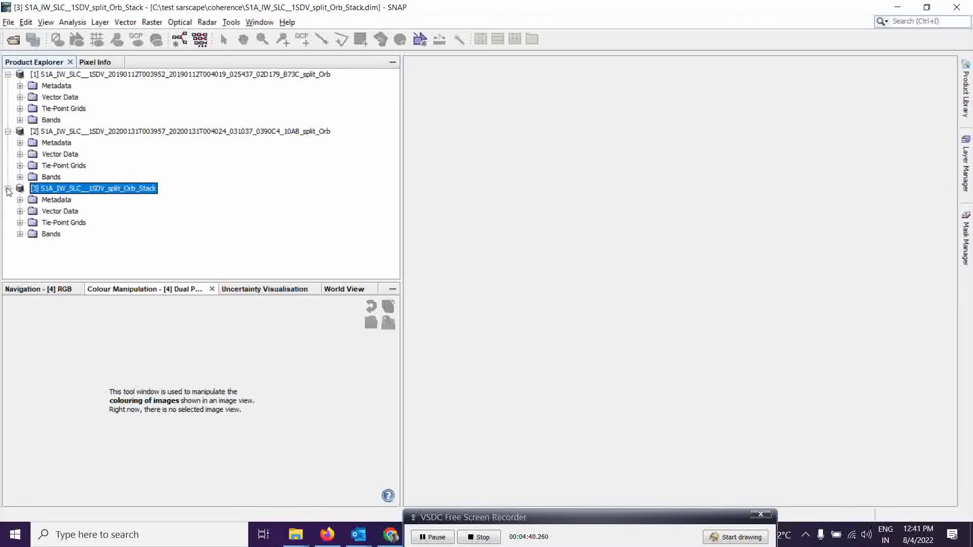
click(8, 189)
click(8, 189)
click(208, 22)
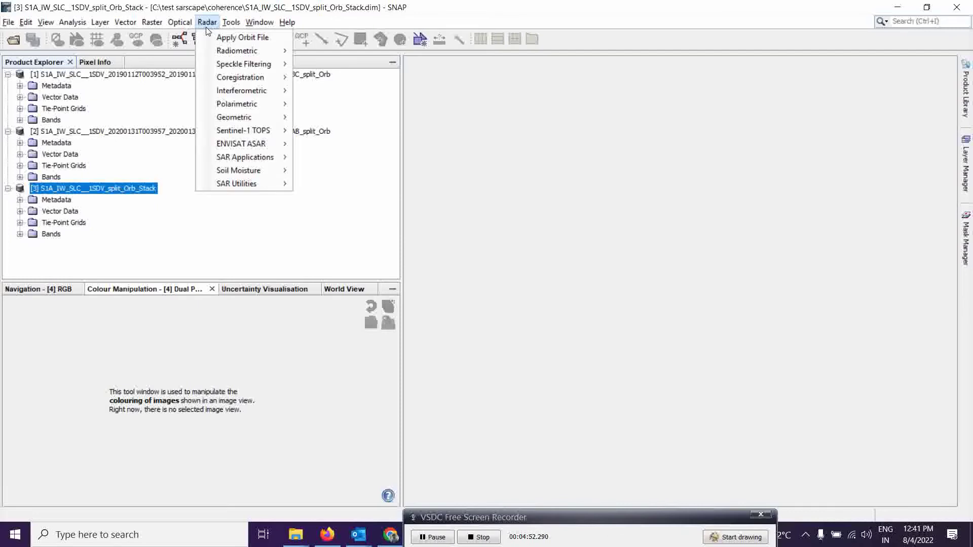
mouse_move(259, 92)
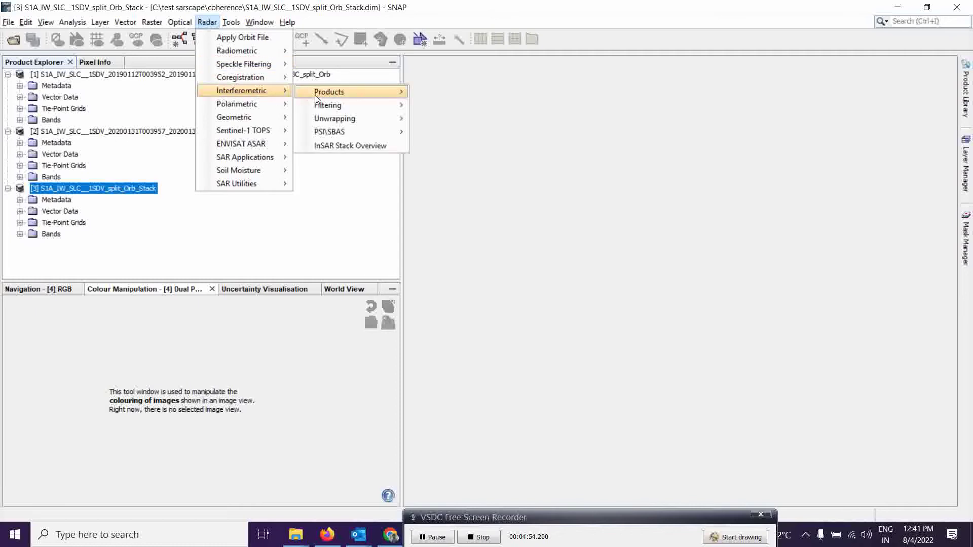
mouse_move(330, 96)
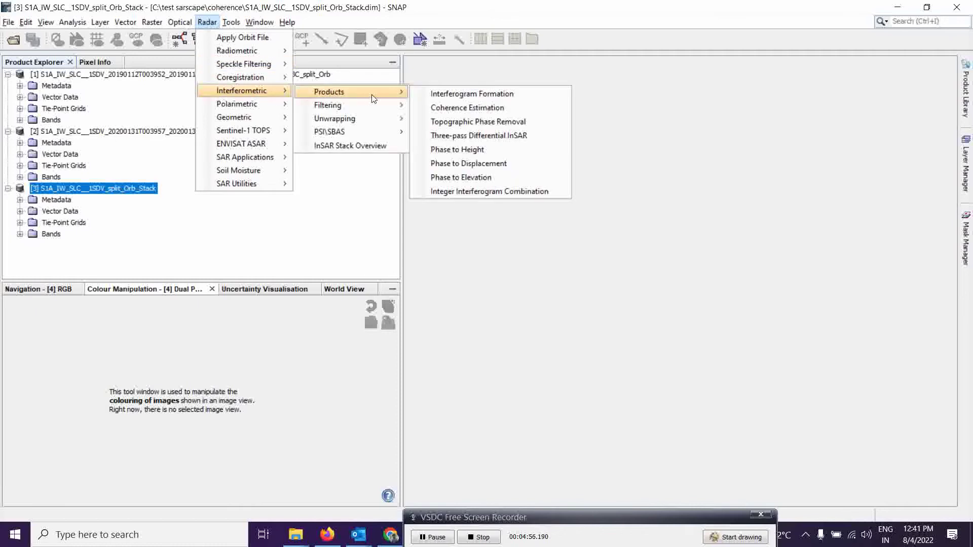
Run Coherence Estimation with default window settings, creating S1A_IW_SLC__1SDV_split_Orb_Stack_coh as product [4].
click(471, 108)
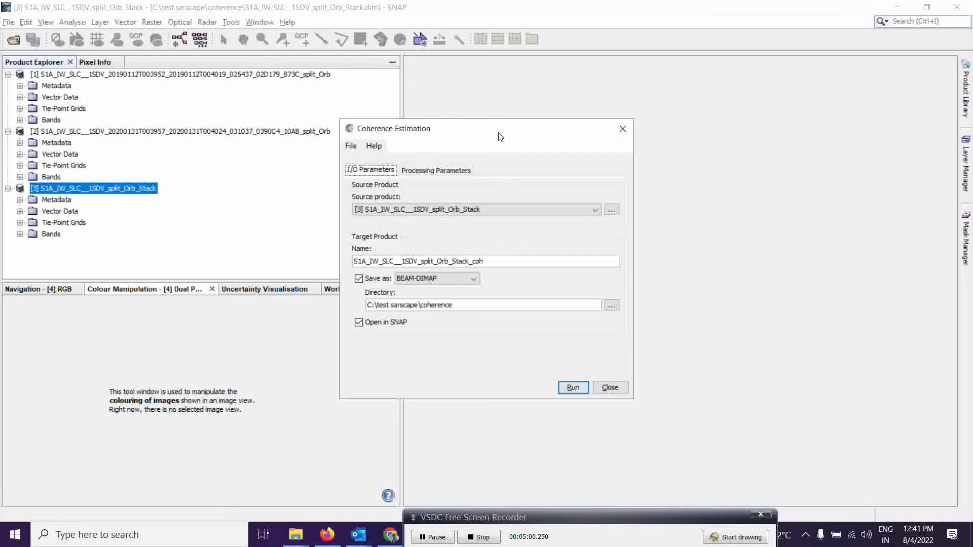
drag(501, 133, 531, 110)
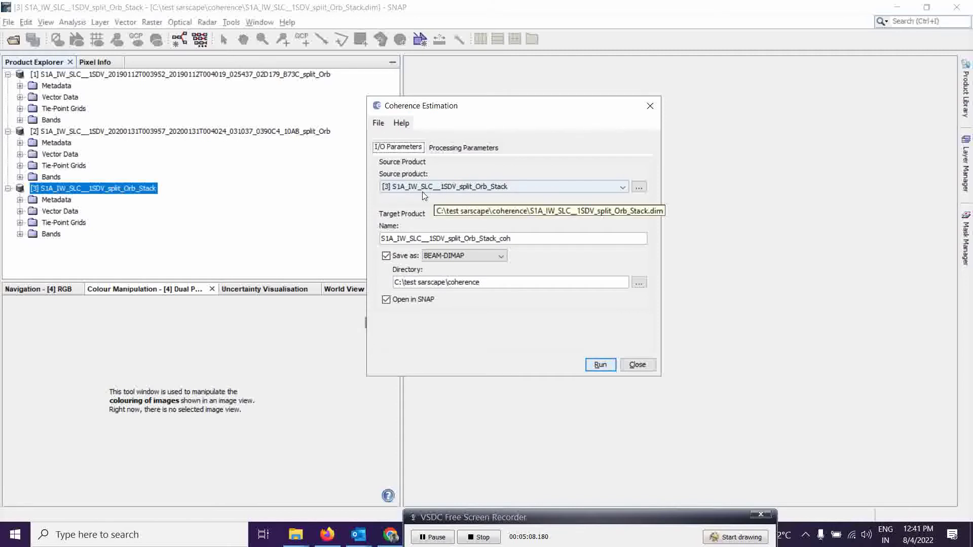
click(461, 148)
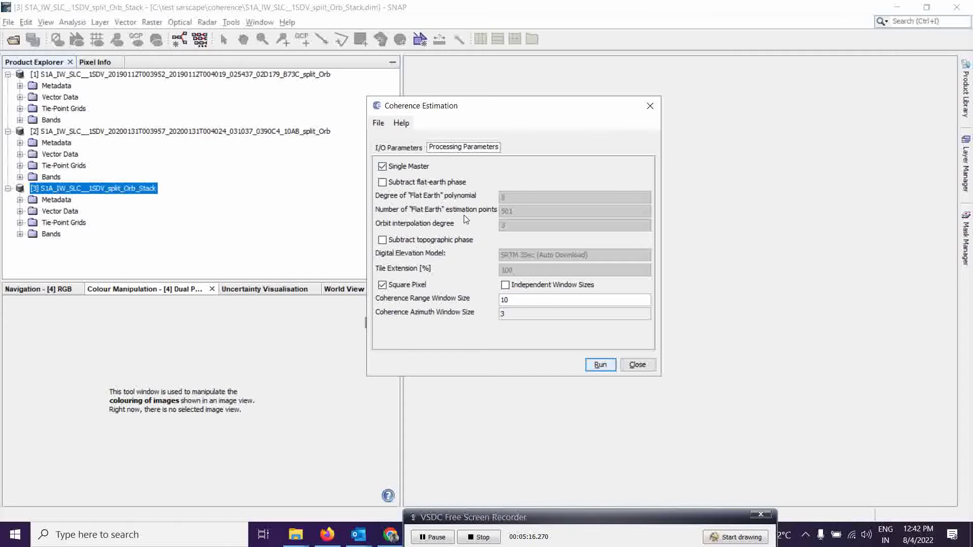
click(403, 151)
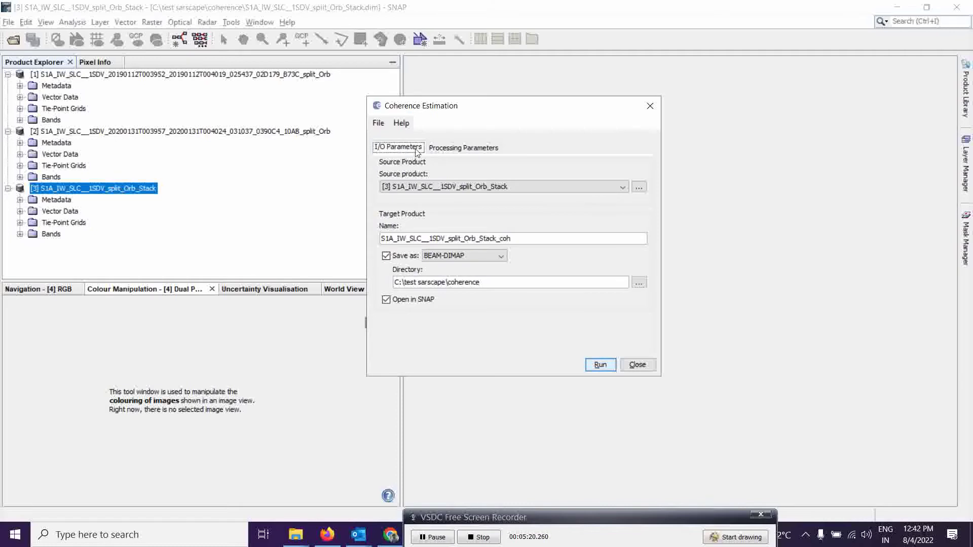
click(600, 367)
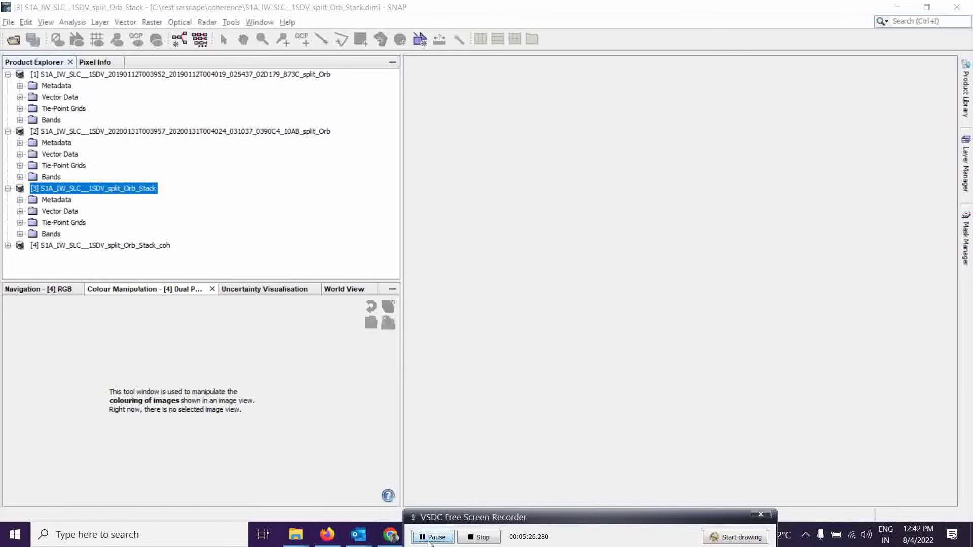
Display the coh_IW2_VV and coh_IW2_VH bands of product [4], then close both image views.
click(58, 247)
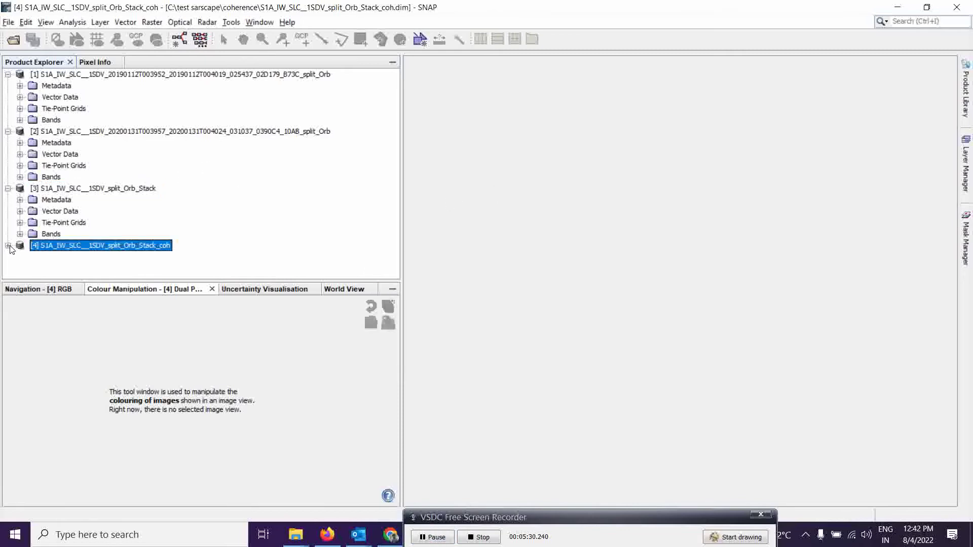
click(8, 246)
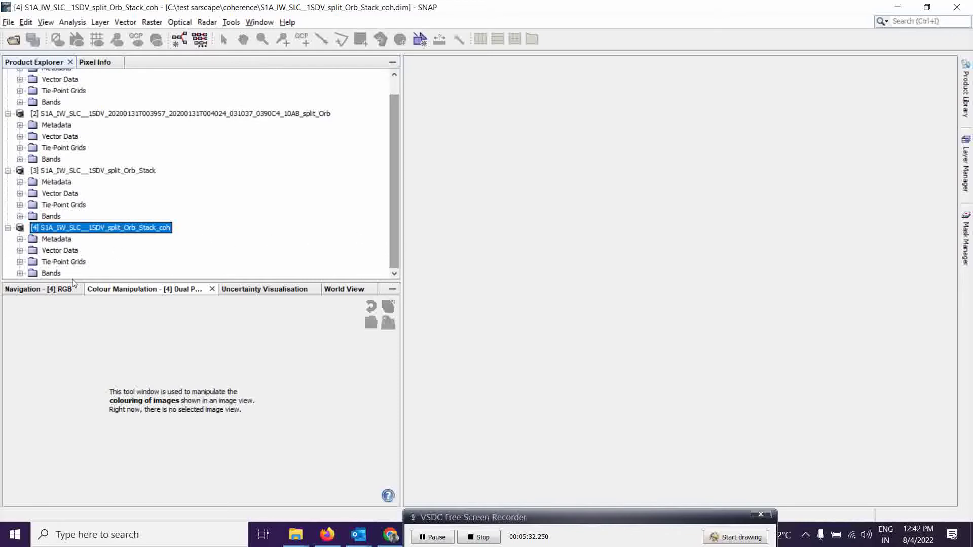
click(20, 273)
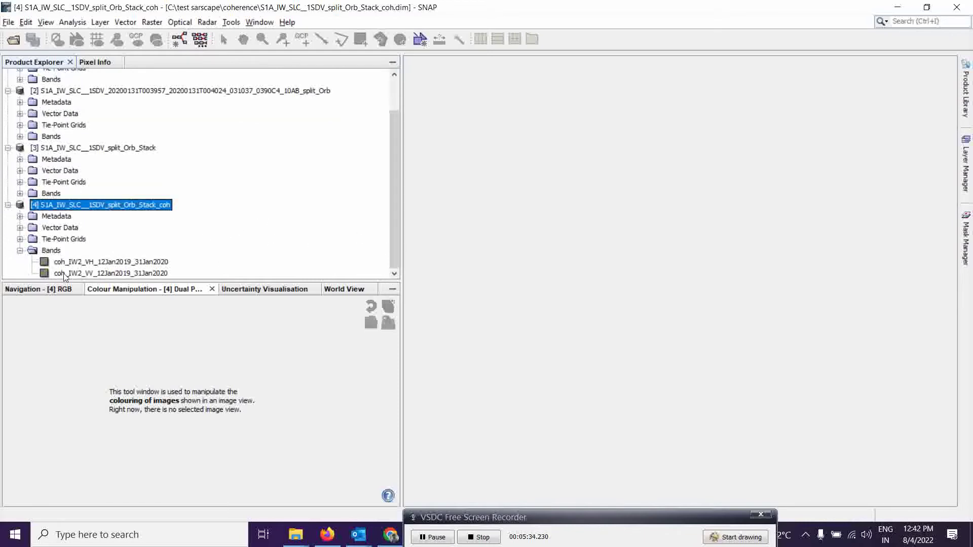
double_click(101, 274)
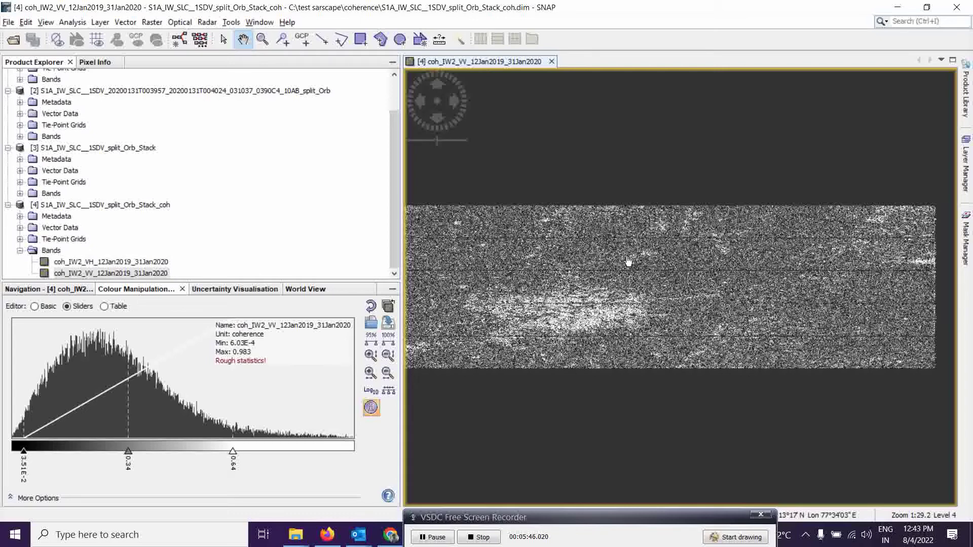
double_click(116, 263)
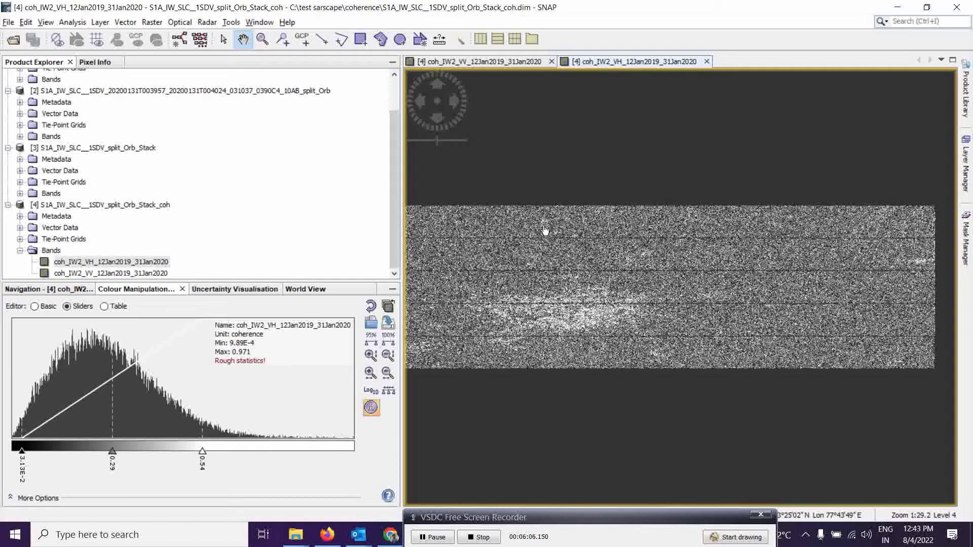
click(708, 62)
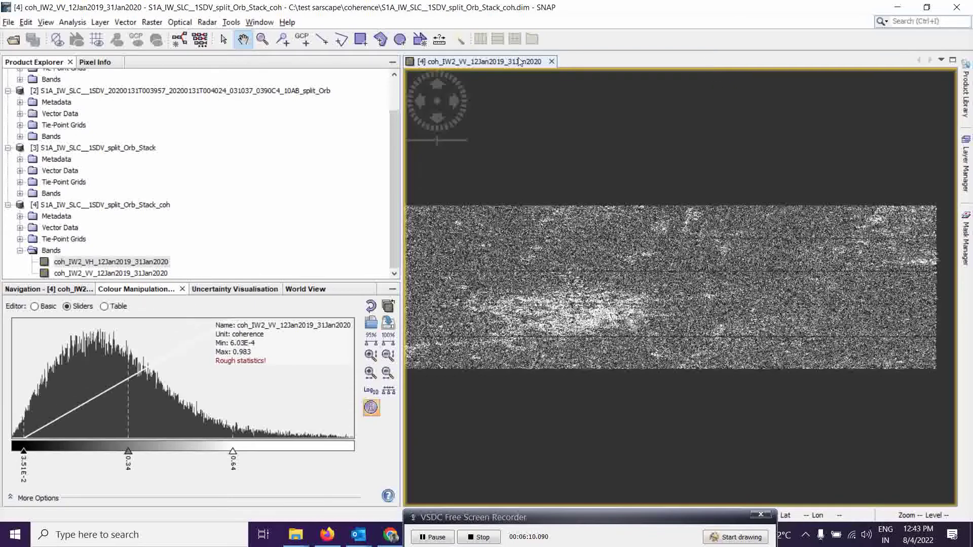
click(551, 62)
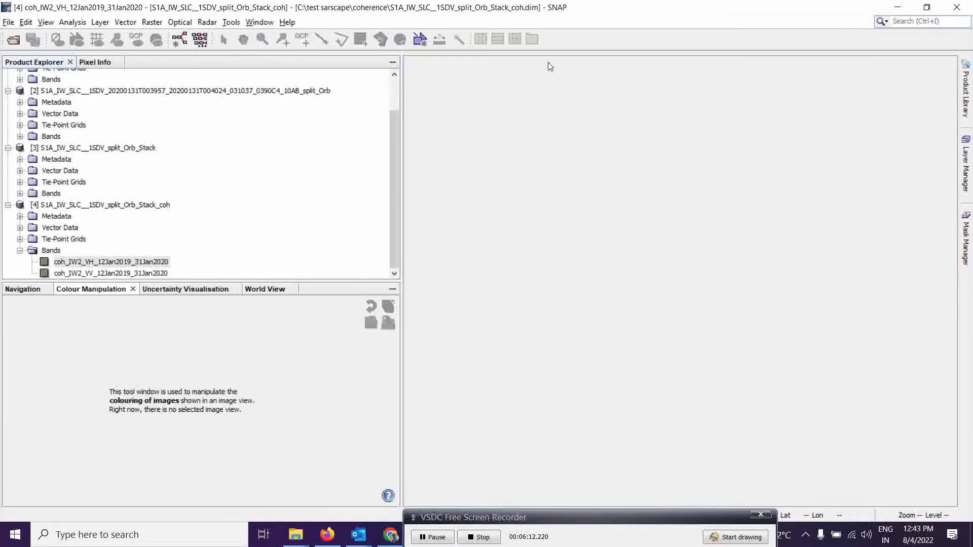
Show the Radar > Sentinel-1 TOPS submenu listing operations such as Deburst.
click(427, 539)
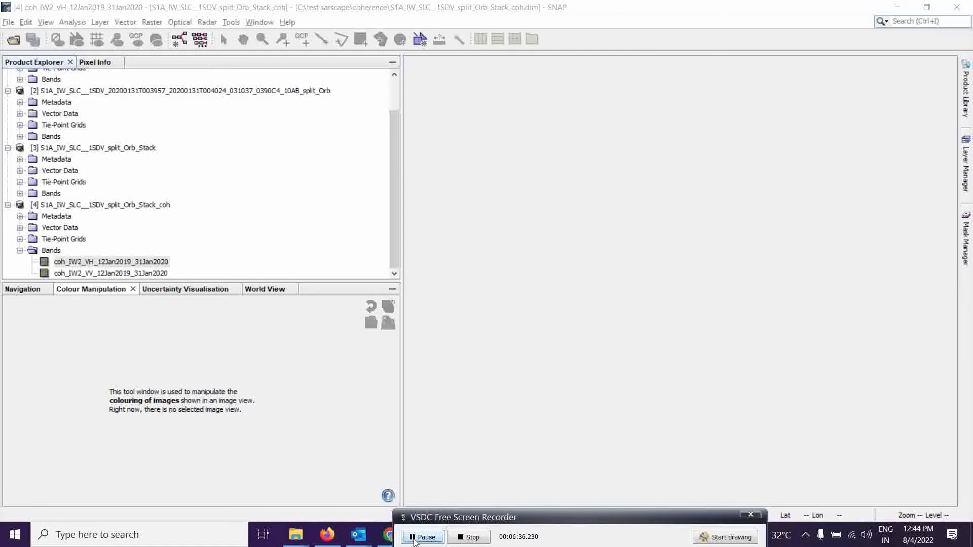
click(207, 22)
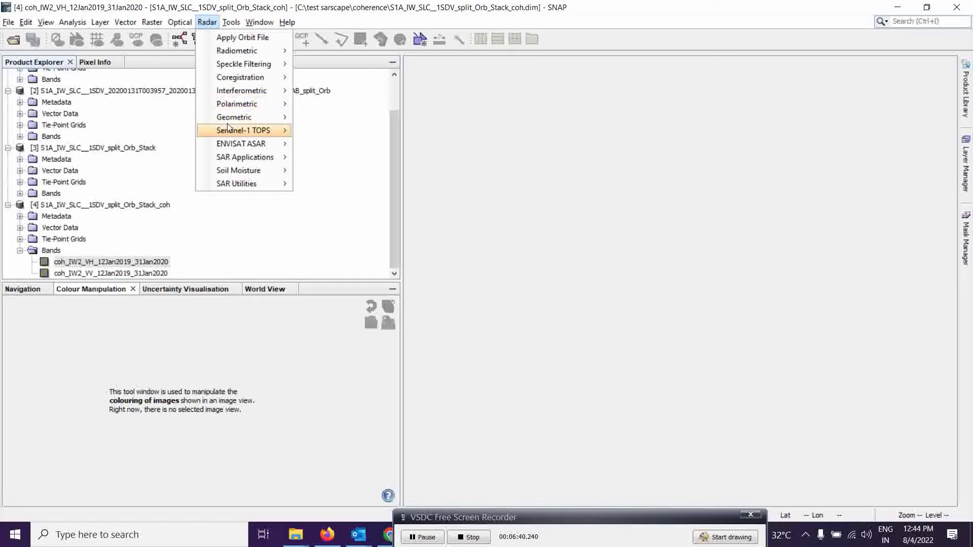
mouse_move(257, 130)
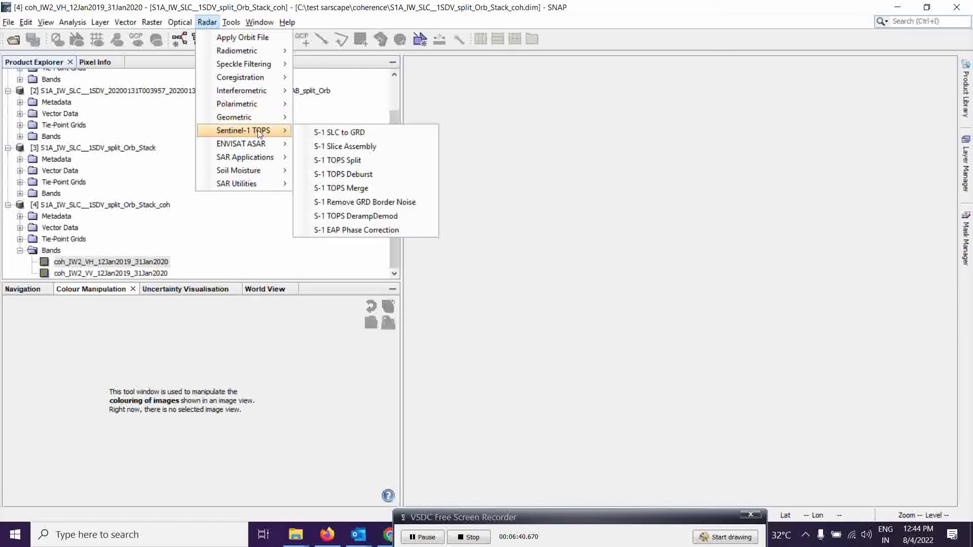
Run S-1 TOPS Deburst on the coherence stack to create the _coh_deb product [5].
click(338, 174)
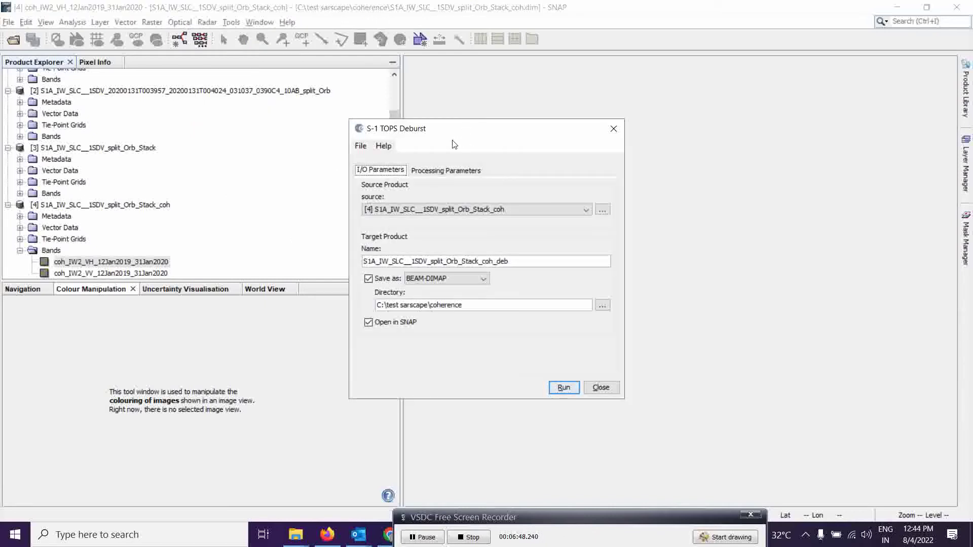
drag(479, 133, 613, 115)
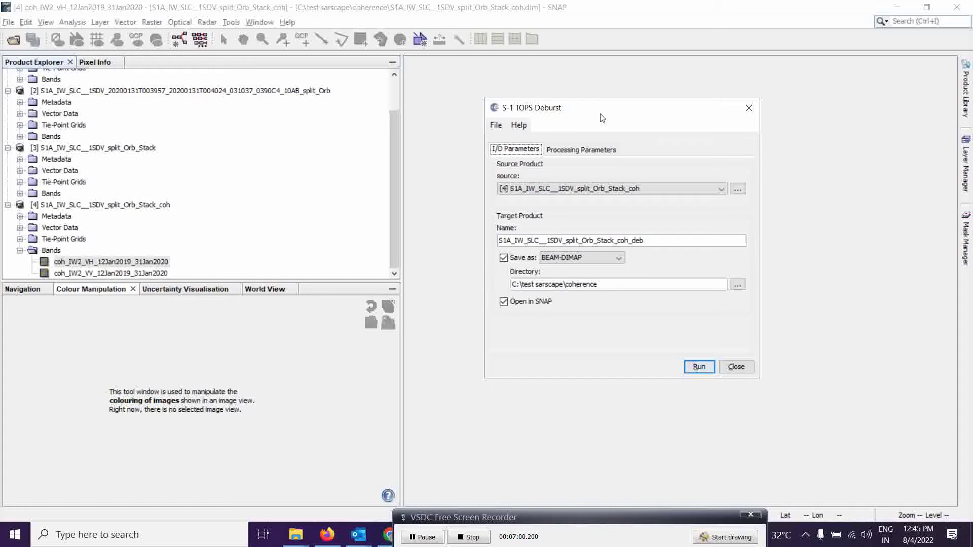
click(564, 149)
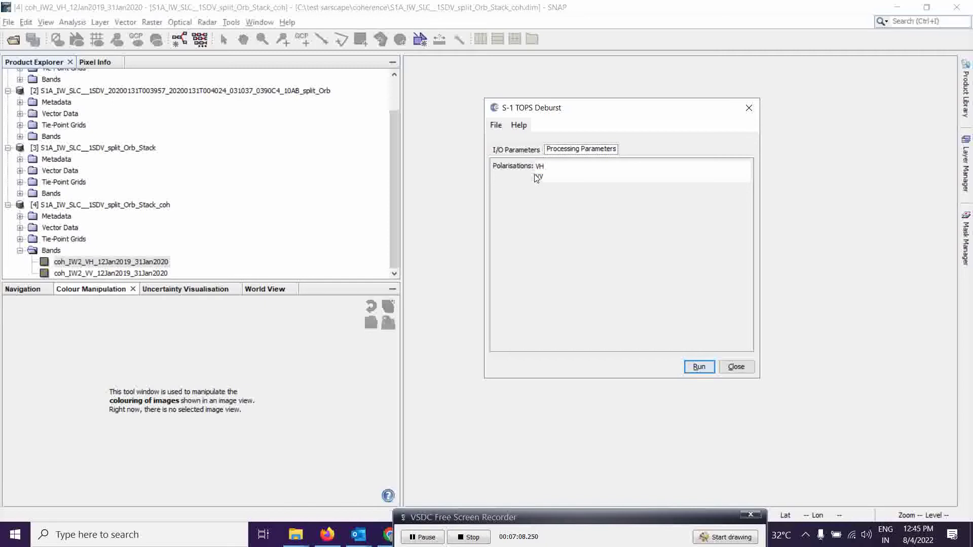
click(517, 150)
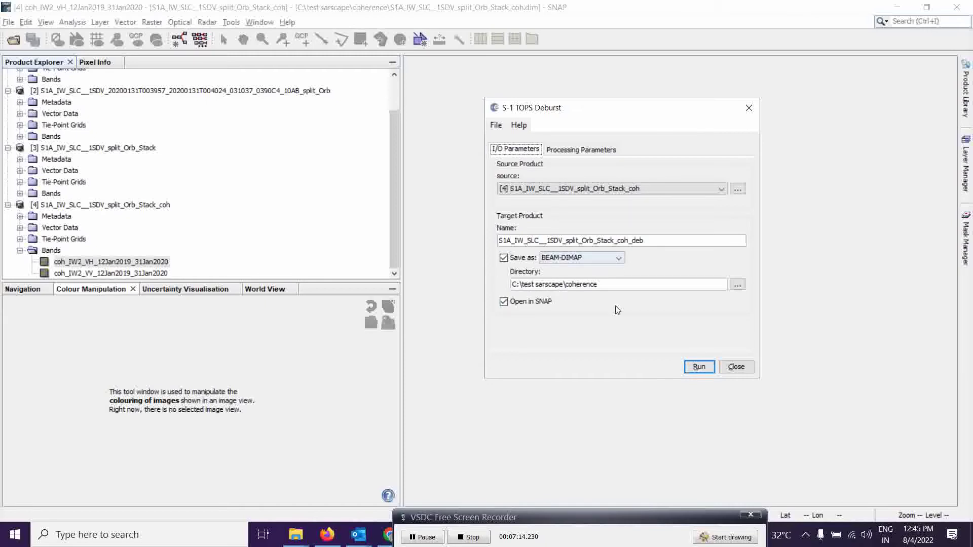
click(699, 368)
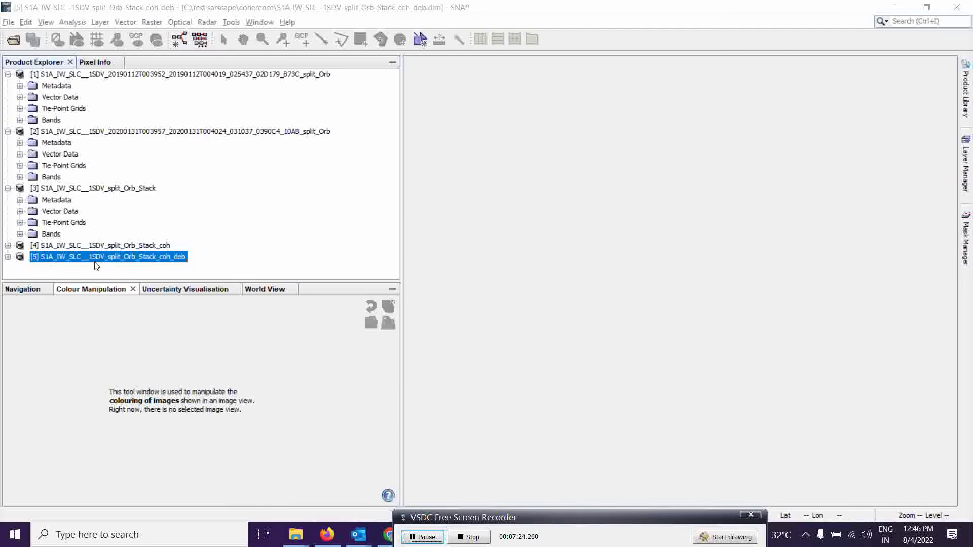
Display the coh_IW2_VV band of debursted product [5].
click(8, 258)
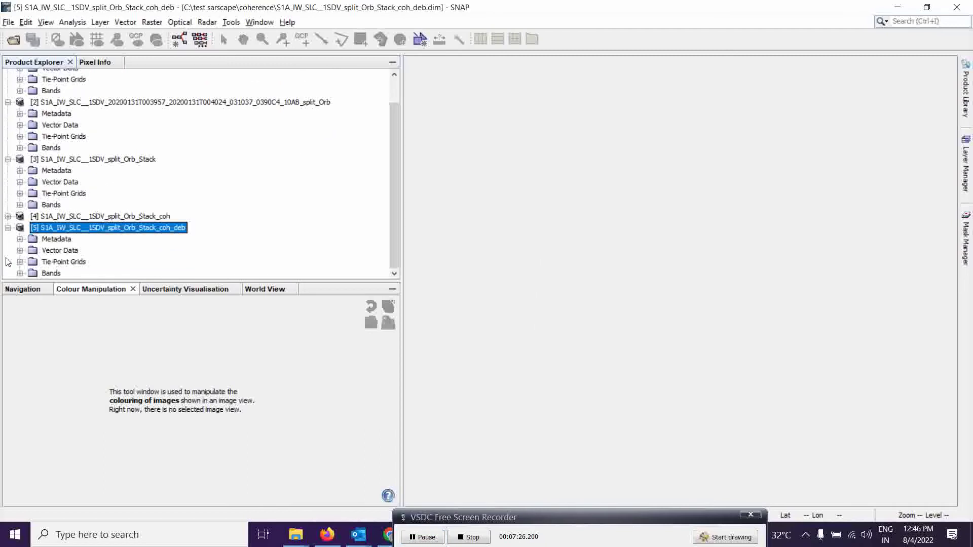
click(20, 273)
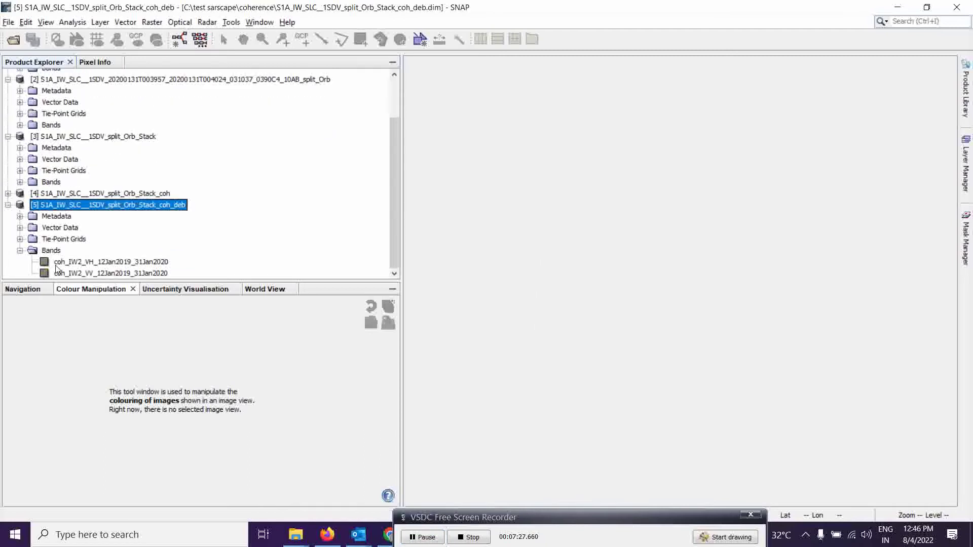
double_click(97, 273)
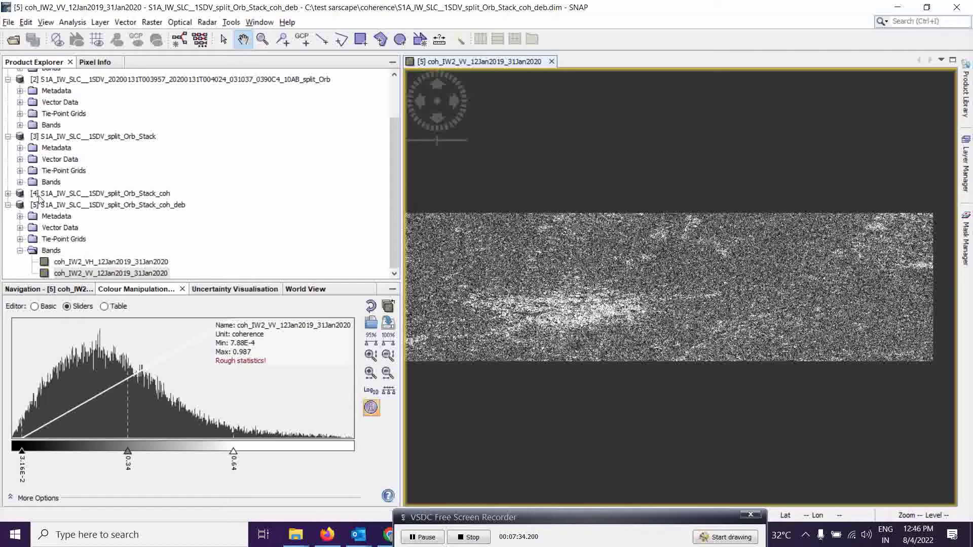
Compare with original product [4]'s coh_IW2_VV band, then close its view and collapse [4].
click(7, 193)
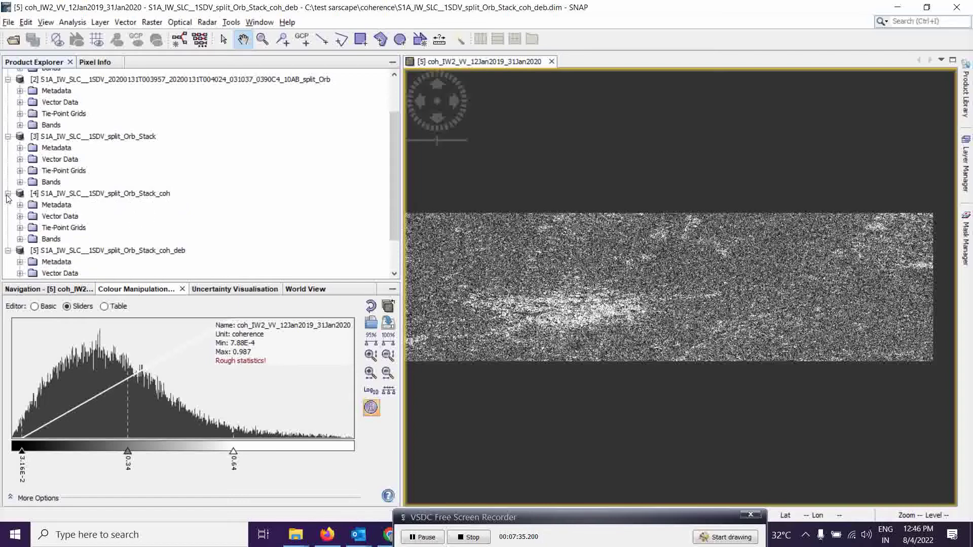
click(20, 239)
double_click(97, 263)
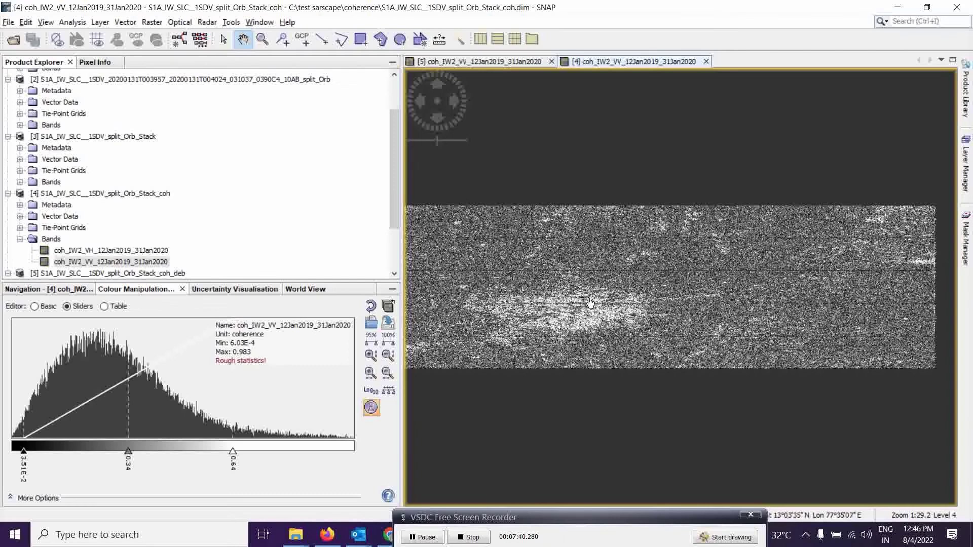
click(706, 61)
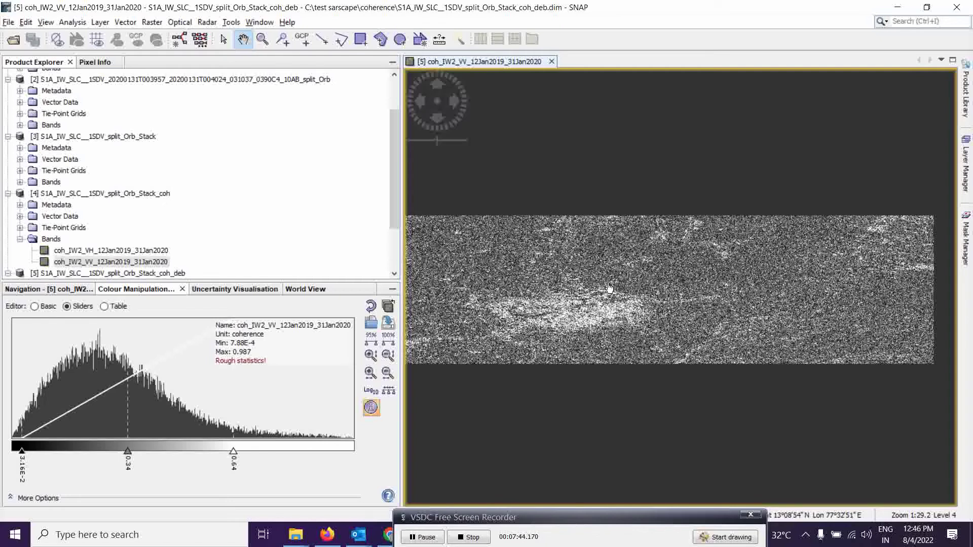
click(8, 193)
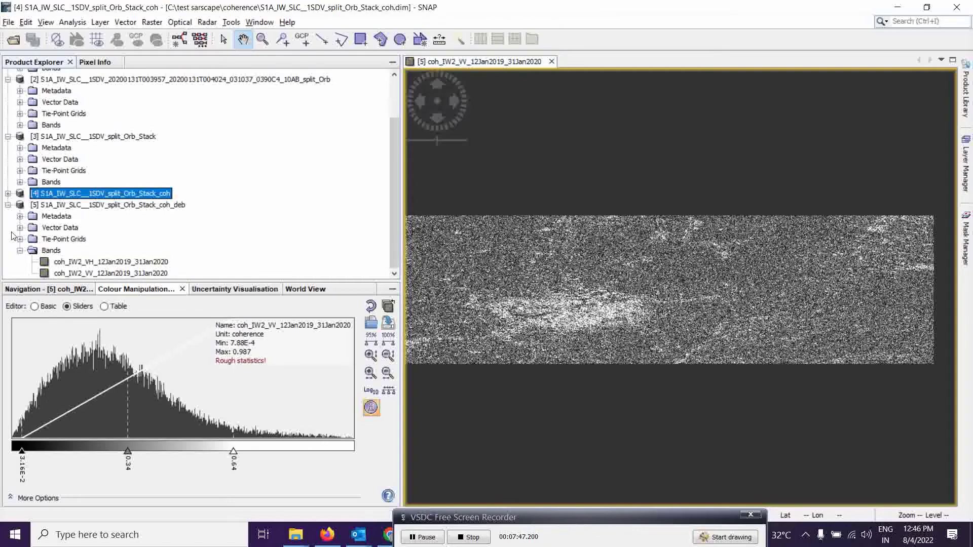
Collapse debursted product [5] and bring up the Radar operations.
click(7, 204)
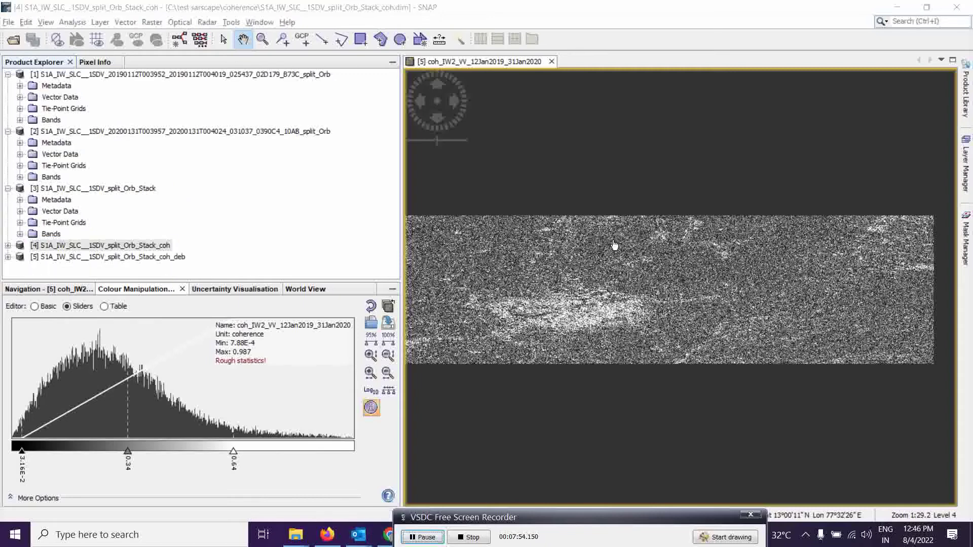
click(209, 23)
Multilook the _coh_deb product [5] with 4 range looks and 1 azimuth look.
mouse_move(263, 181)
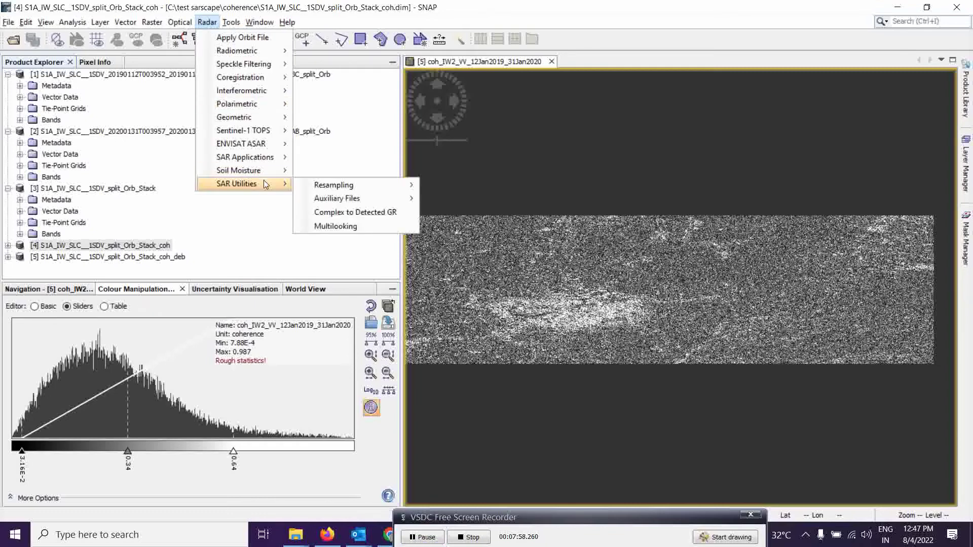
click(336, 226)
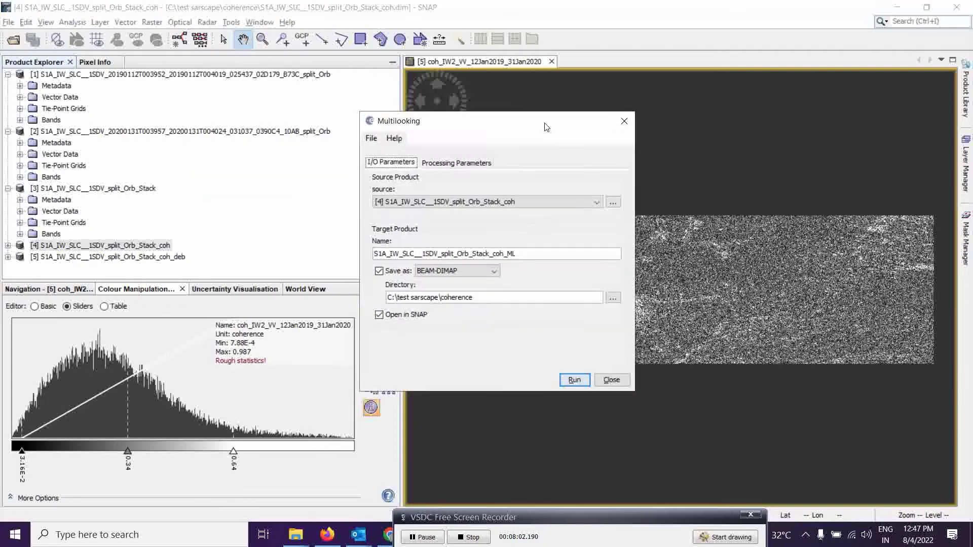
click(483, 198)
click(416, 249)
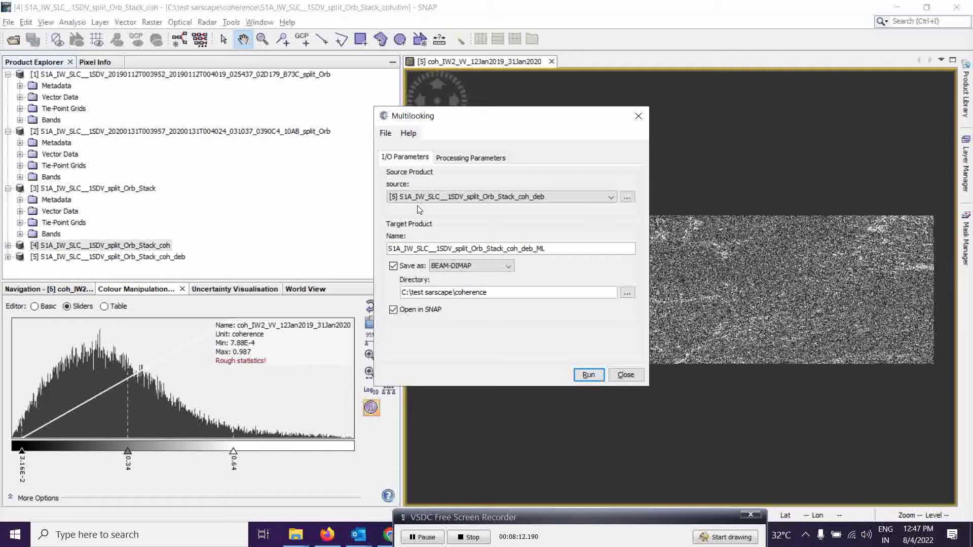
click(474, 159)
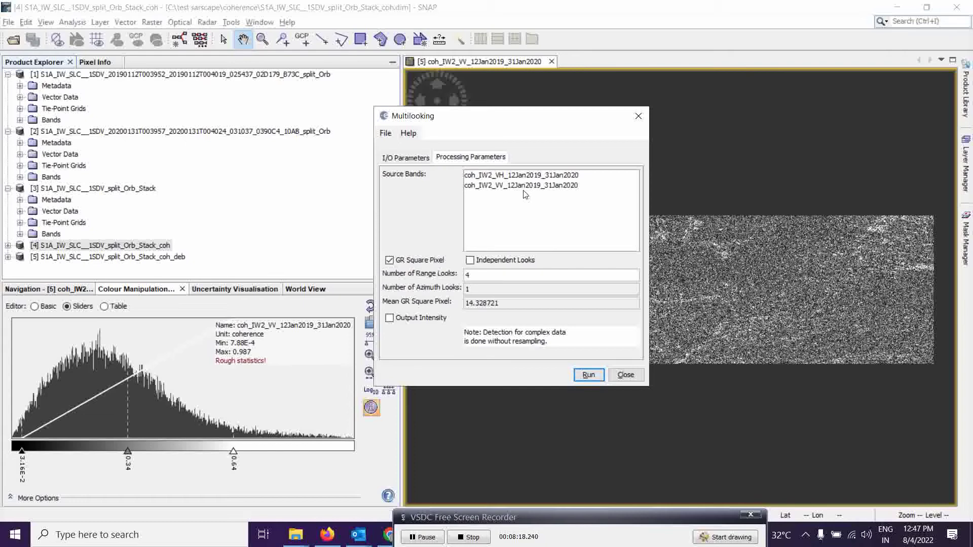
click(404, 159)
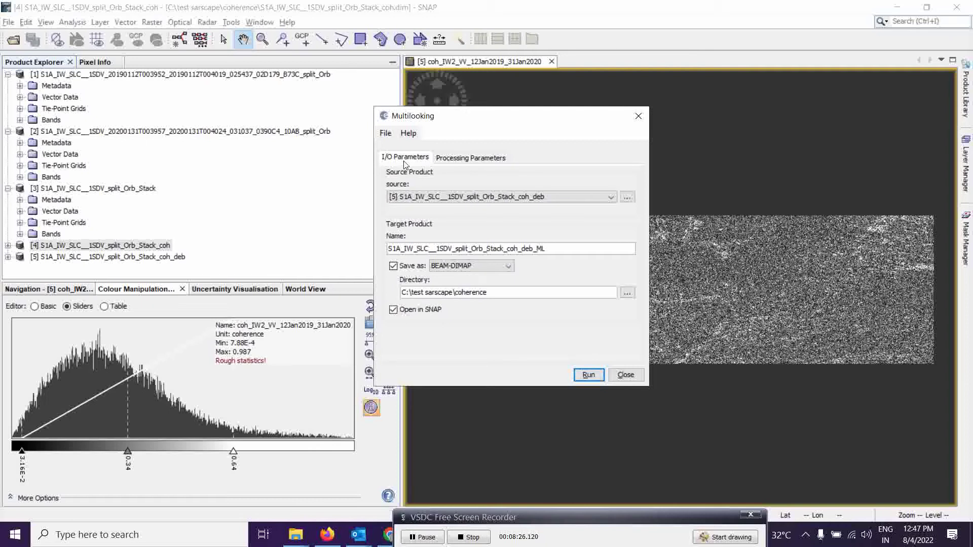
click(588, 375)
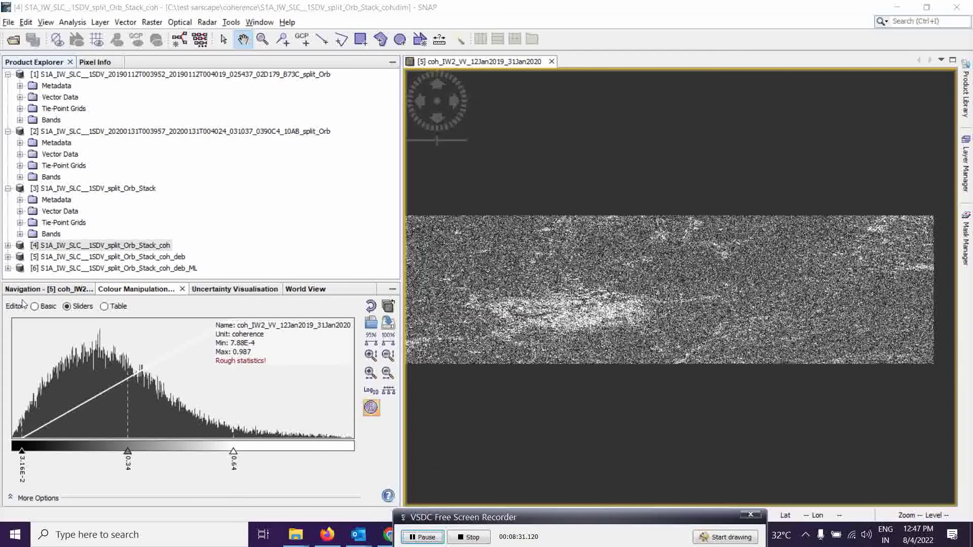
Select the new _coh_deb_ML product [6] and close the Multilooking dialog.
click(48, 269)
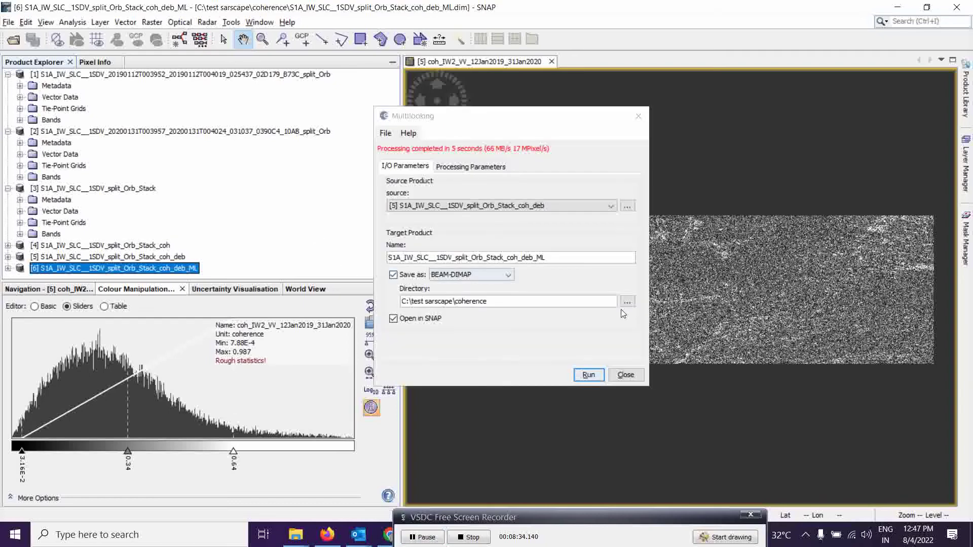
click(523, 104)
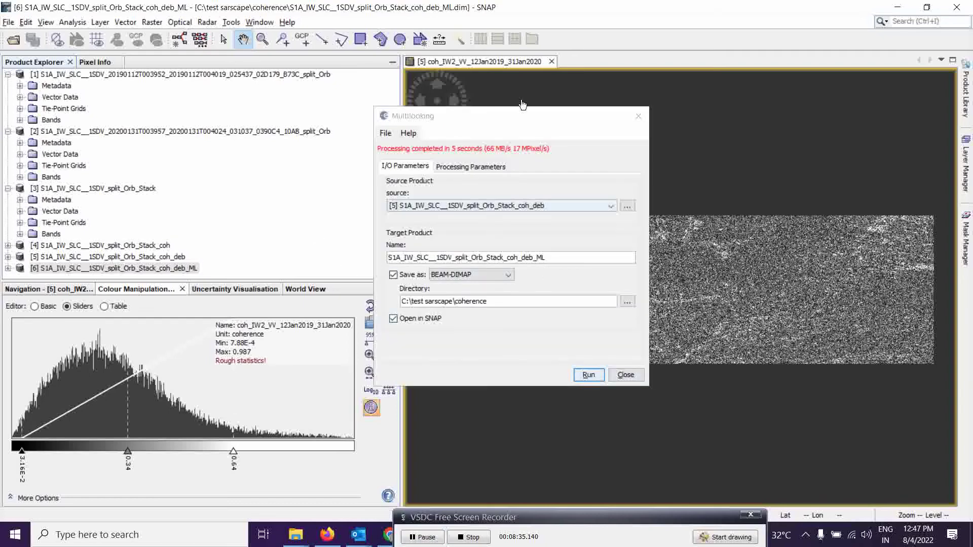
click(626, 376)
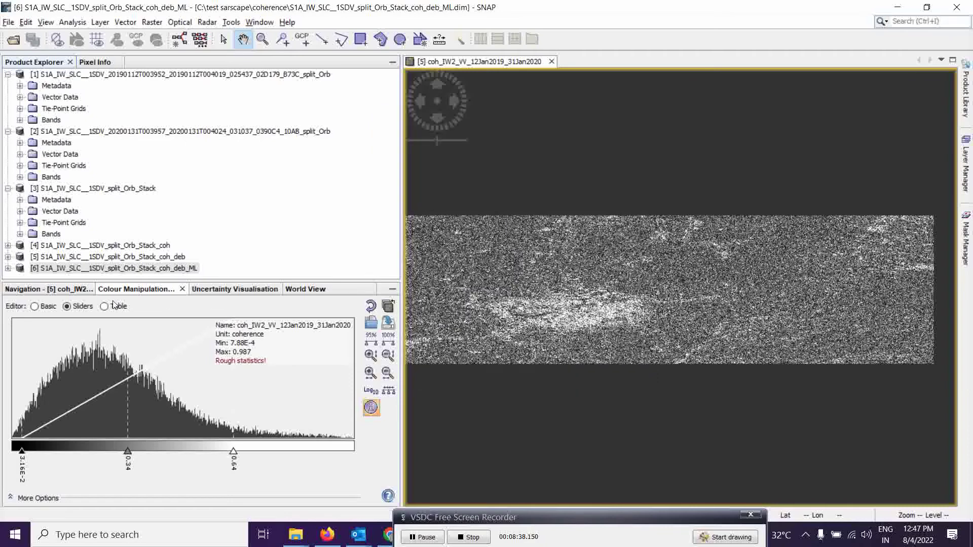
Preview product [6]'s coh_IW2_VV band, then close the [6] and [5] image views.
click(8, 269)
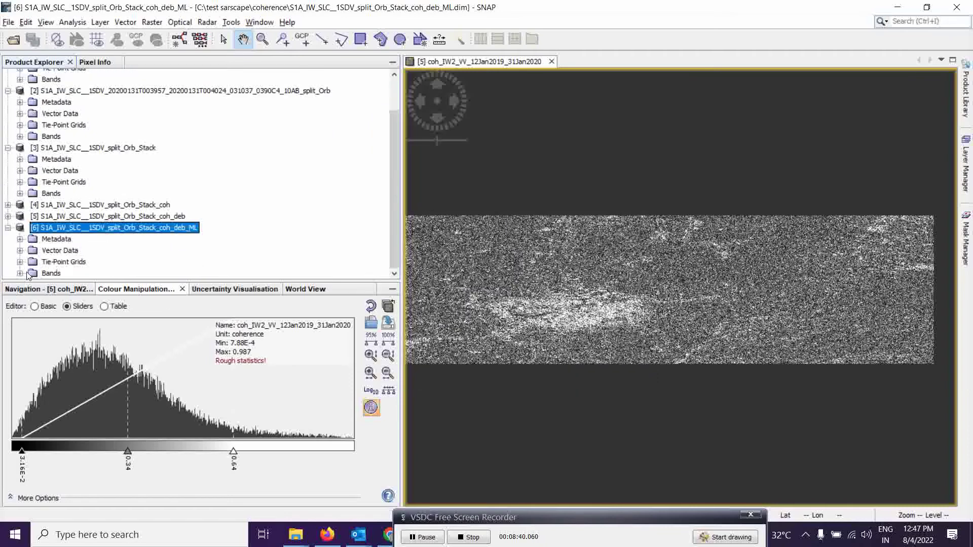
click(20, 274)
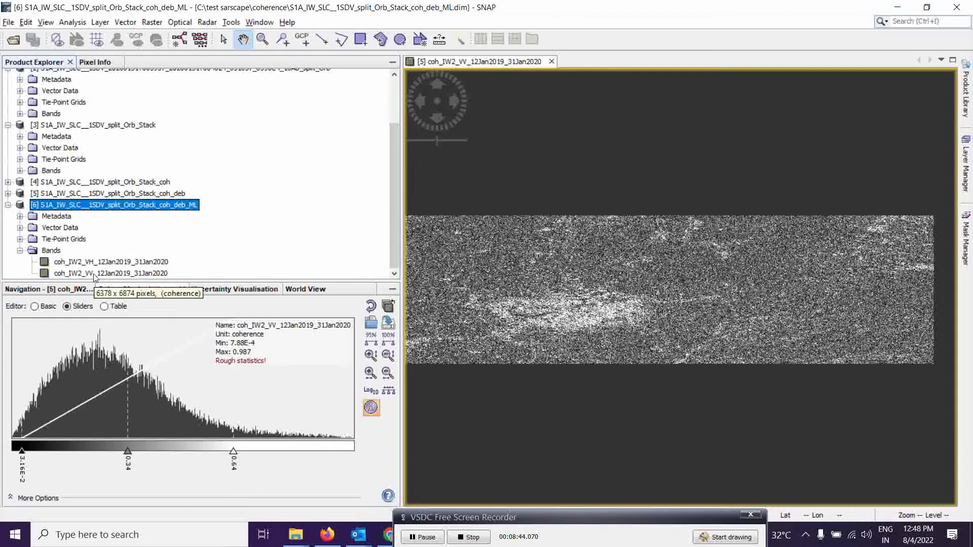
double_click(94, 273)
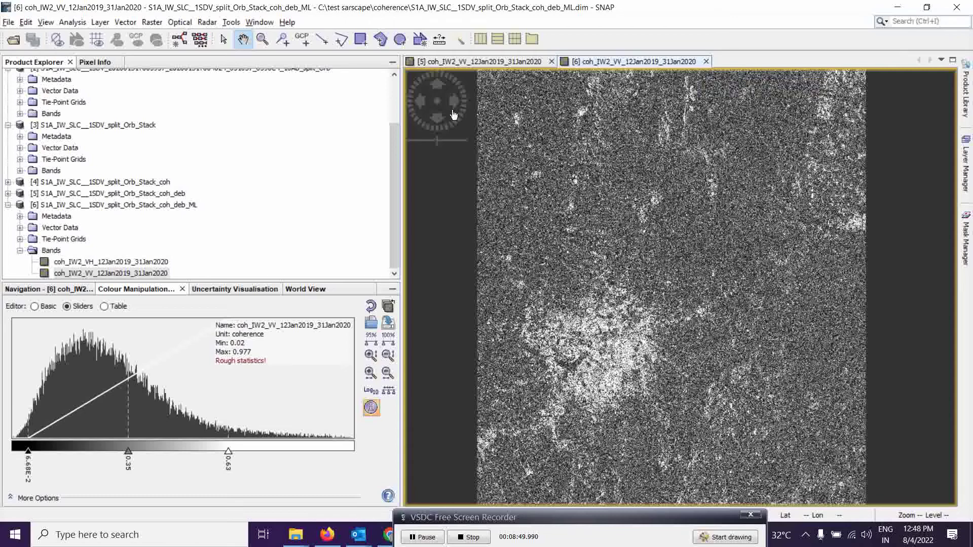
click(705, 61)
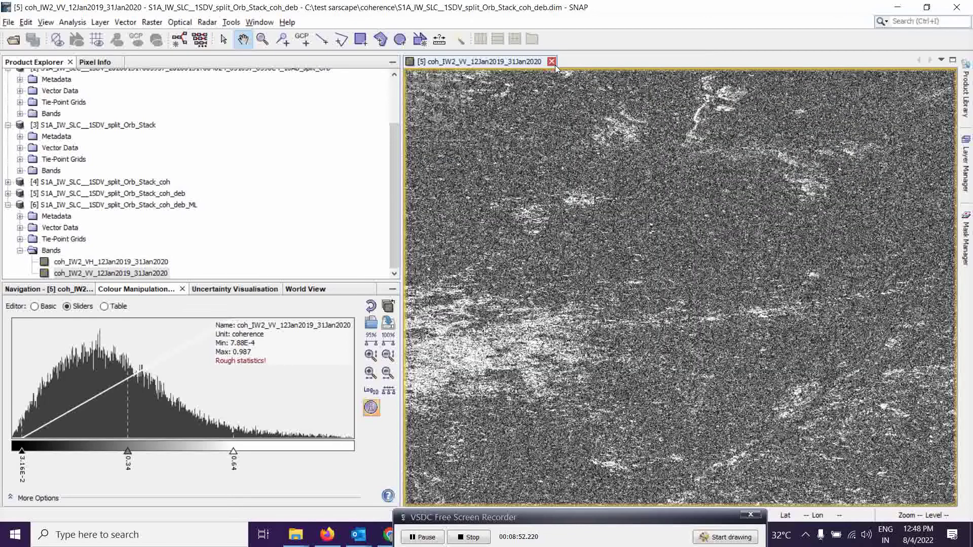
click(551, 61)
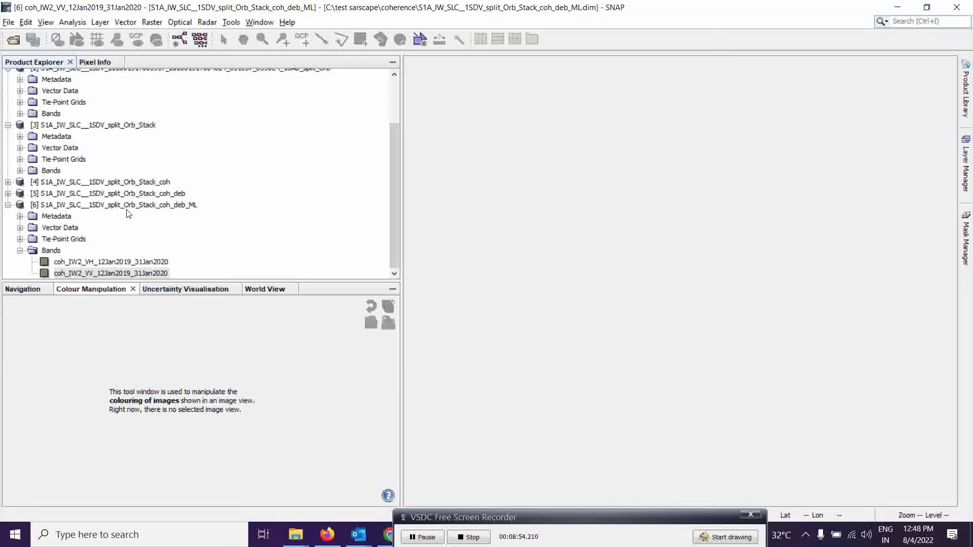
click(21, 250)
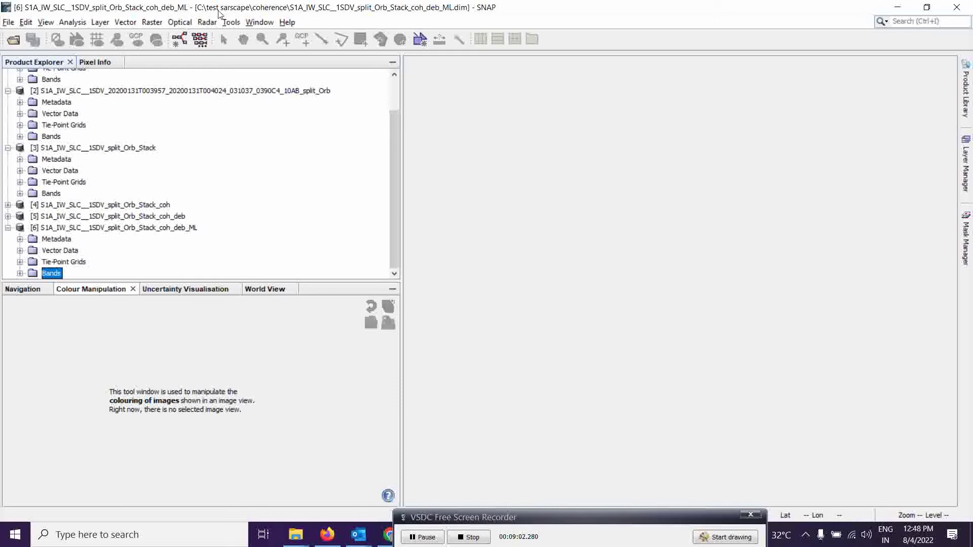
Apply Range-Doppler Terrain Correction to product [6], producing the _ML_TC product [7].
click(205, 24)
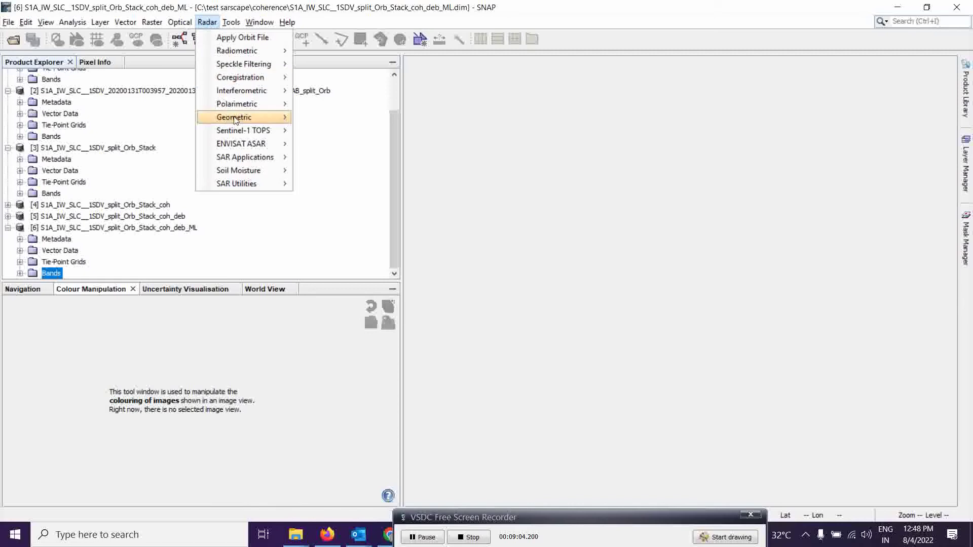
mouse_move(236, 117)
mouse_move(397, 122)
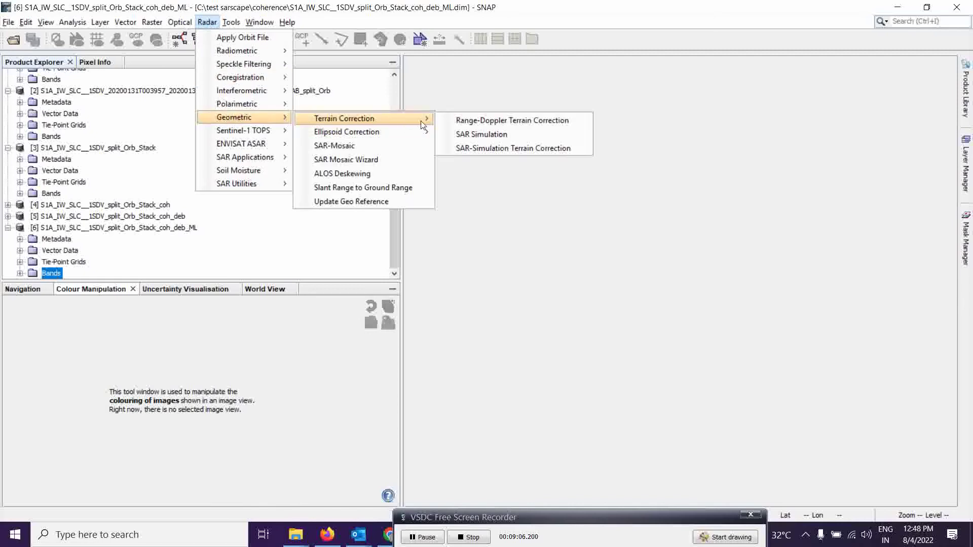
click(494, 122)
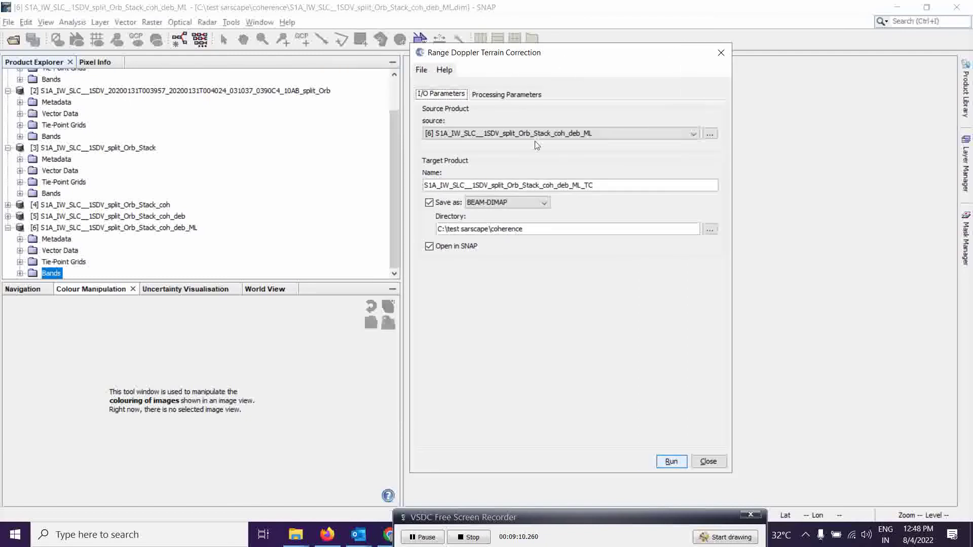
click(633, 139)
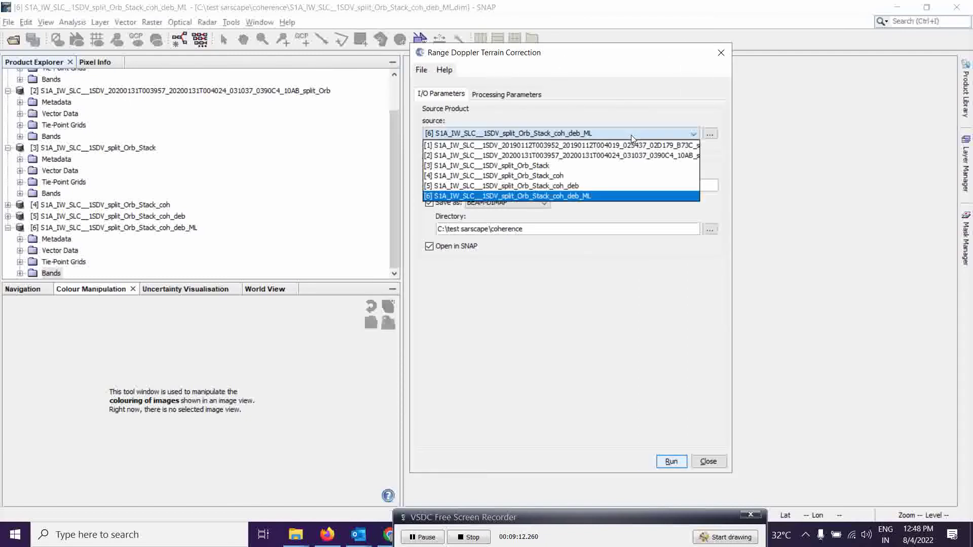
click(632, 136)
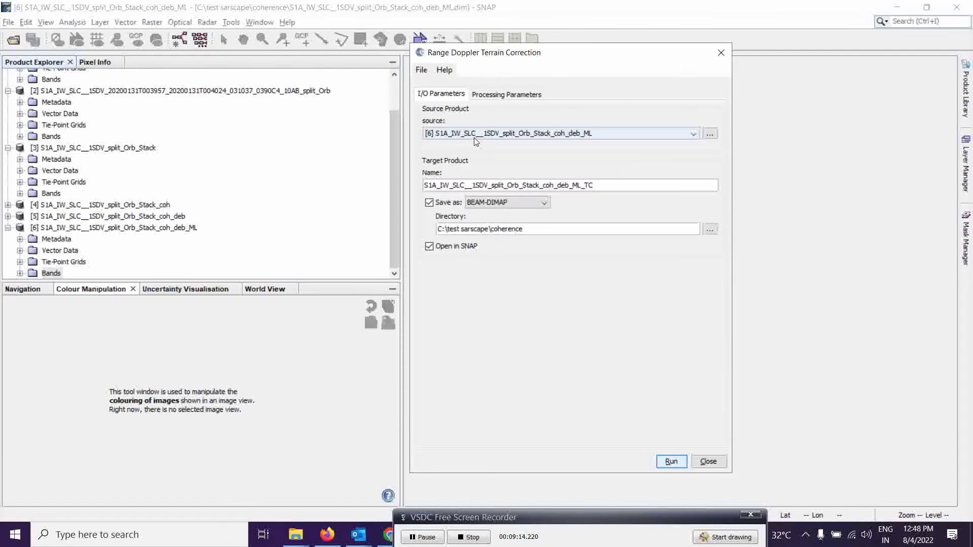
click(506, 95)
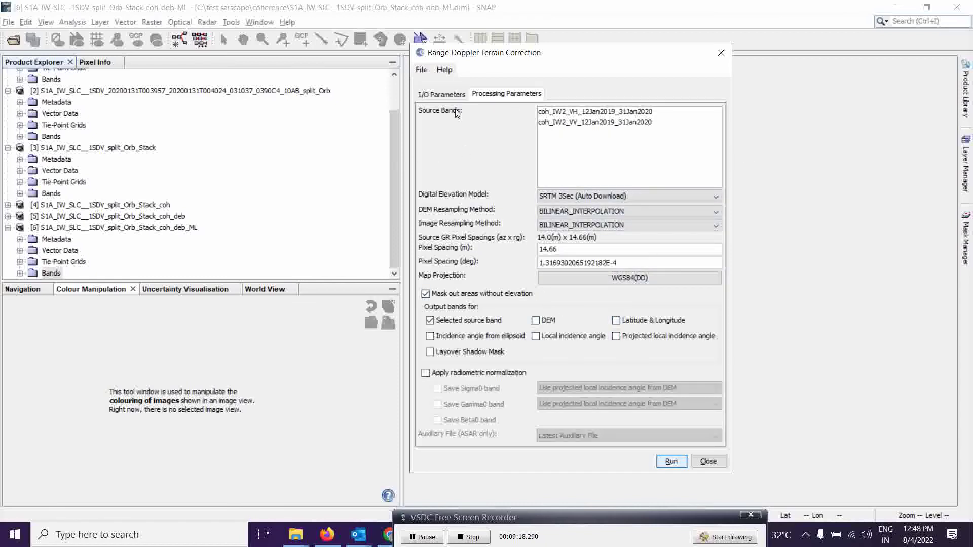
click(448, 96)
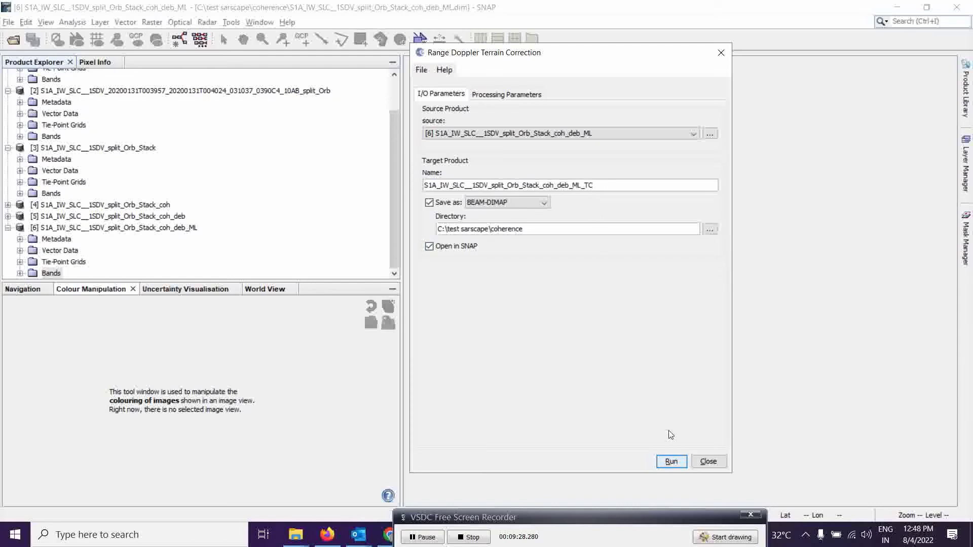
click(670, 462)
click(423, 538)
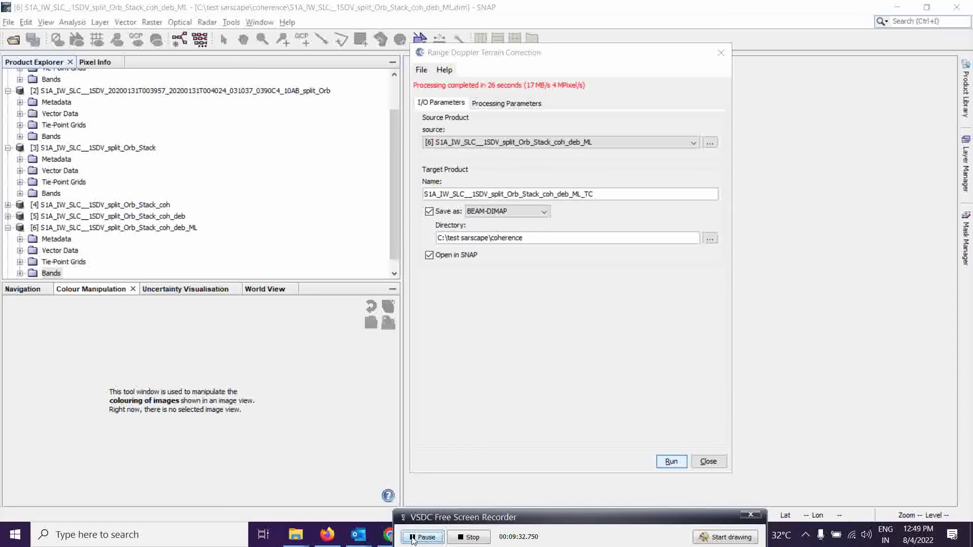
click(709, 461)
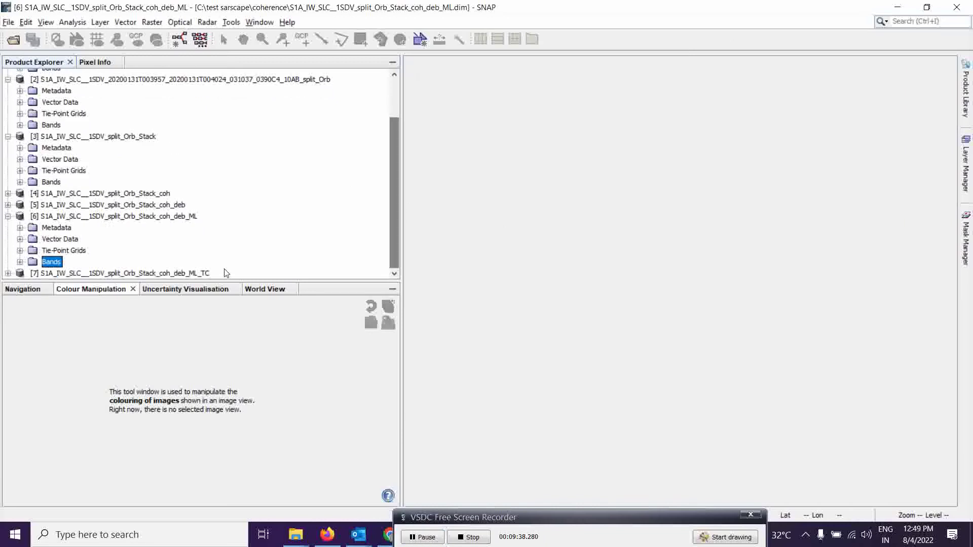
Display product [7]'s terrain-corrected coh_IW2_VV_12Jan2019_31Jan2020 band.
click(8, 216)
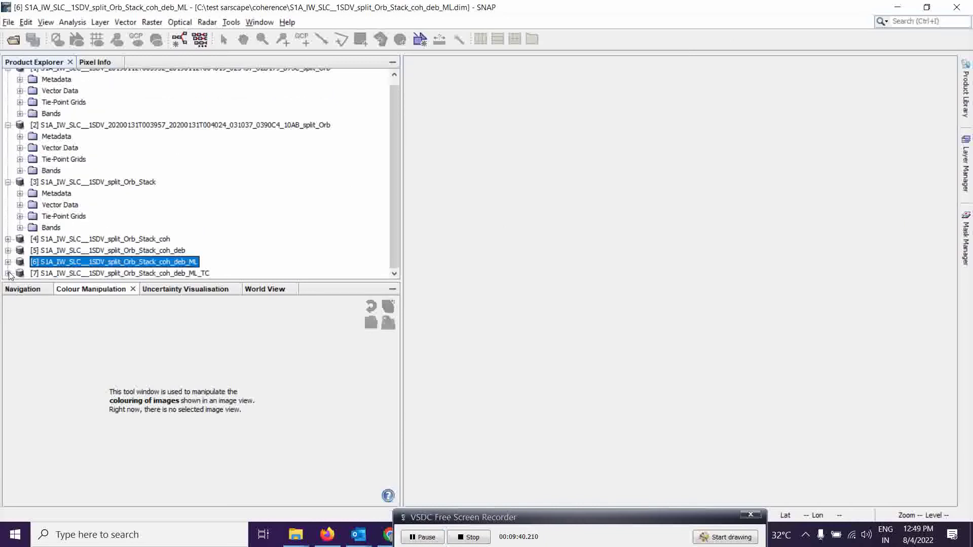
click(8, 273)
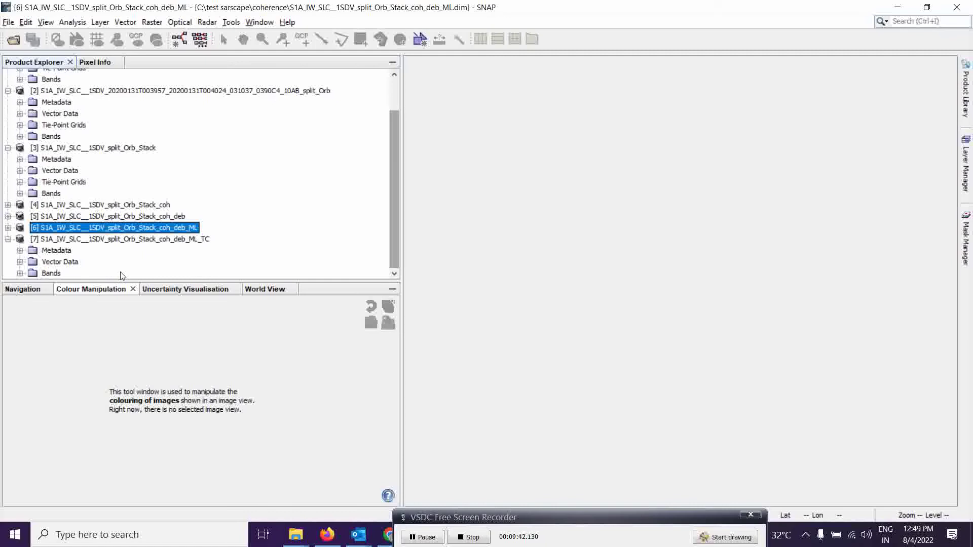
click(20, 273)
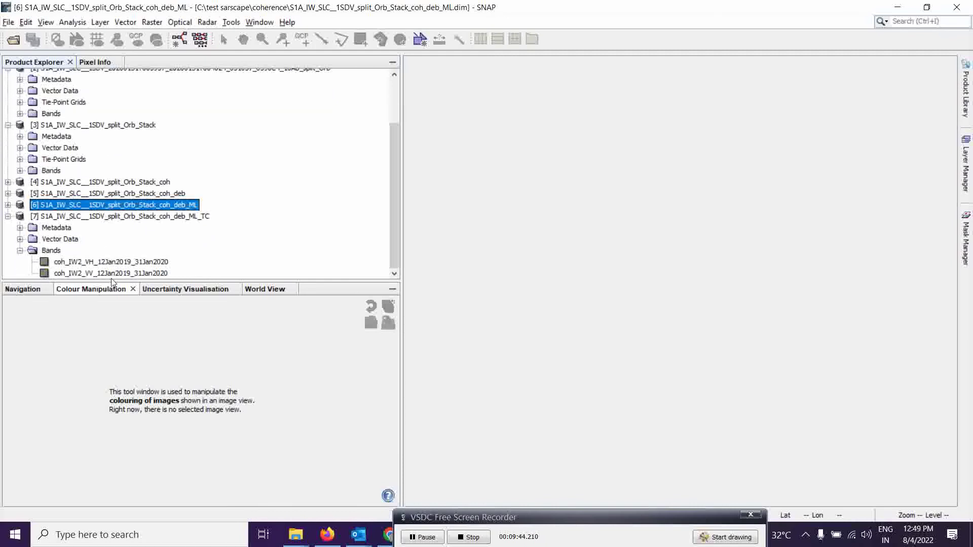
double_click(109, 273)
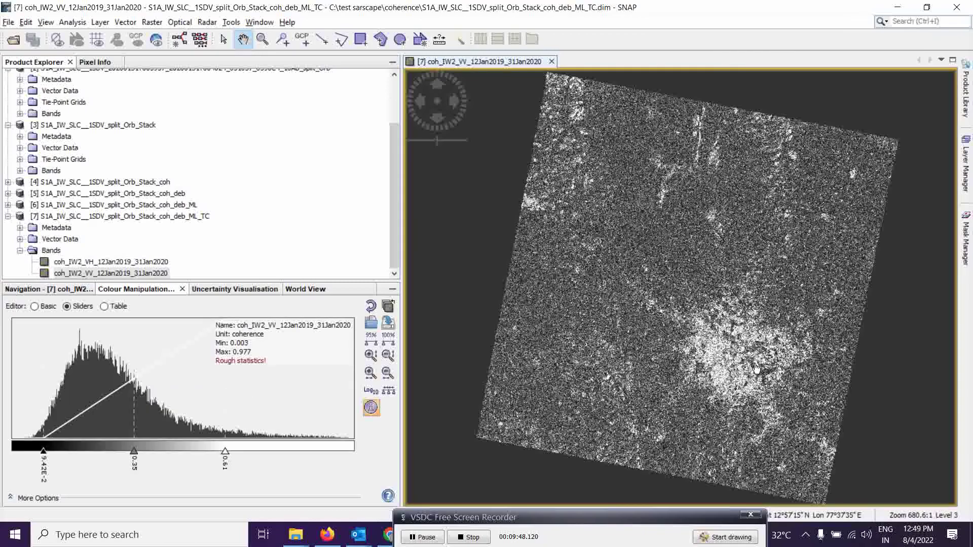
Zoom in and pan the image to centre on the bright city area.
scroll(769, 375, down, 1)
scroll(768, 375, up, 3)
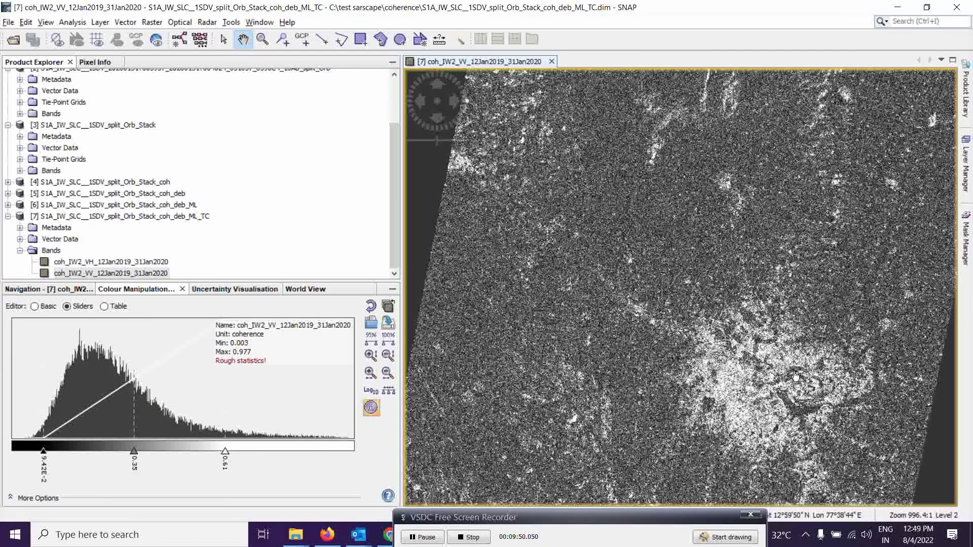
scroll(795, 375, up, 4)
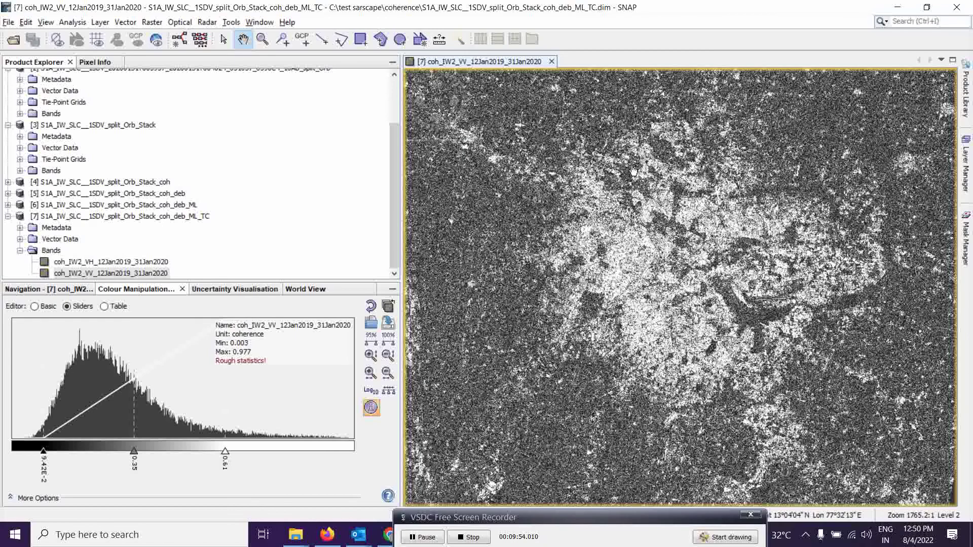
scroll(724, 289, up, 2)
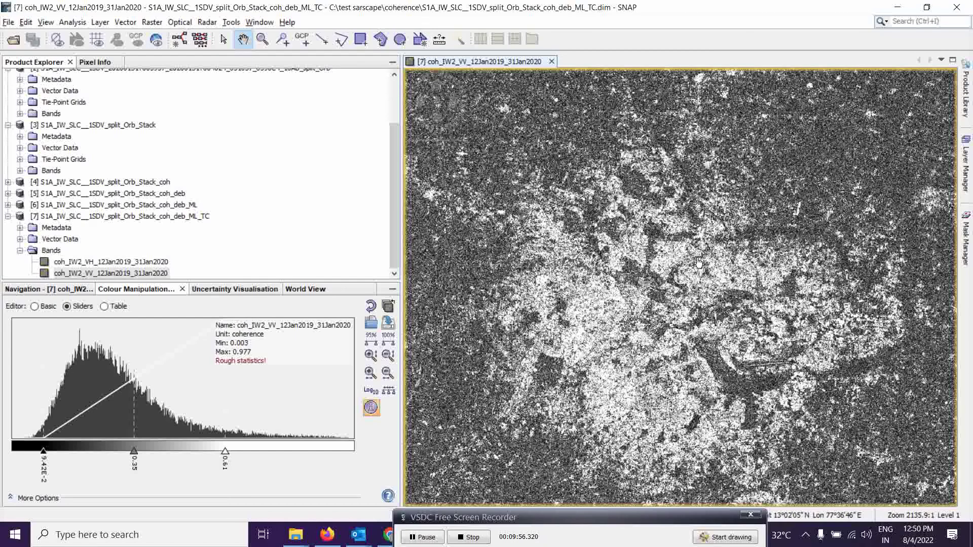
drag(699, 263, 724, 227)
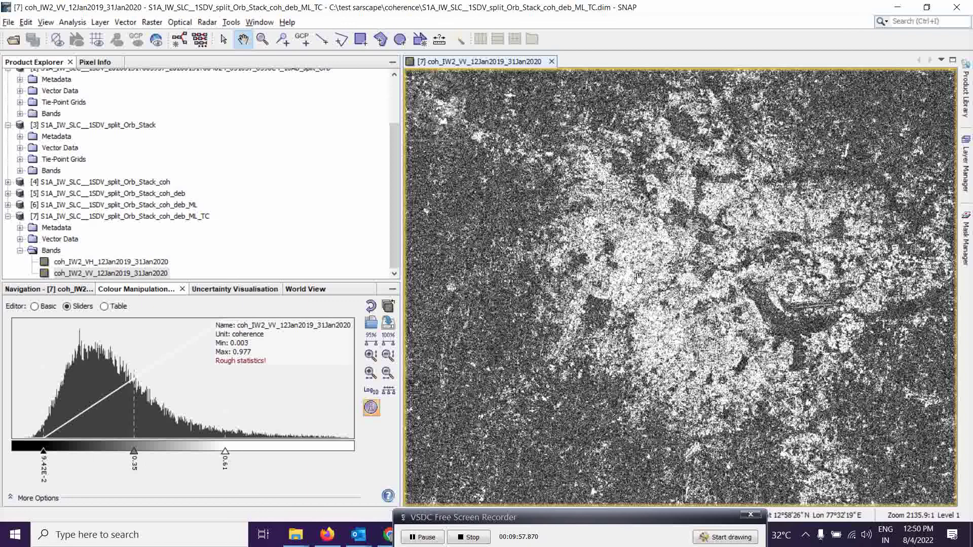